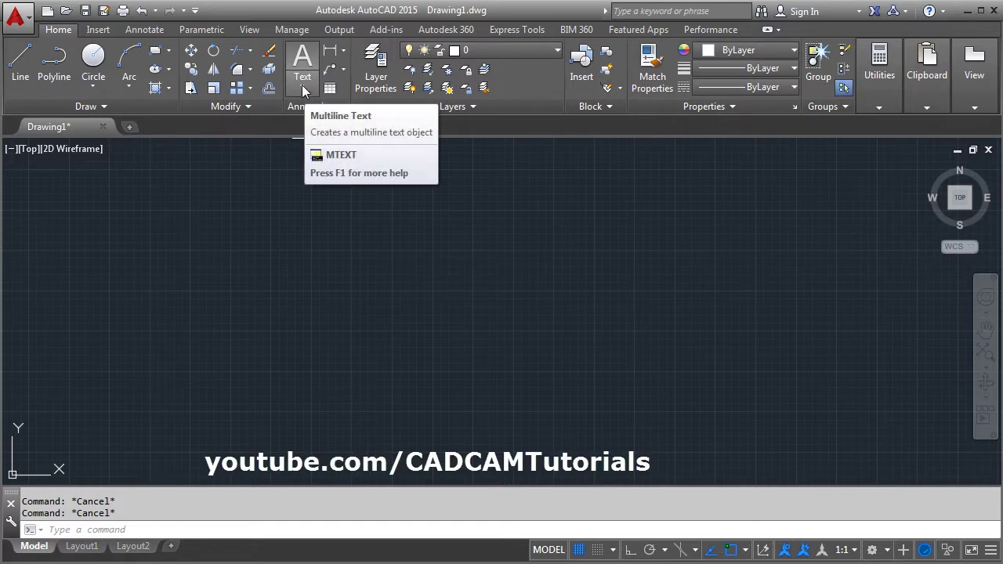
Start a single-line text left of centre with height 0.5 and rotation 0
click(305, 88)
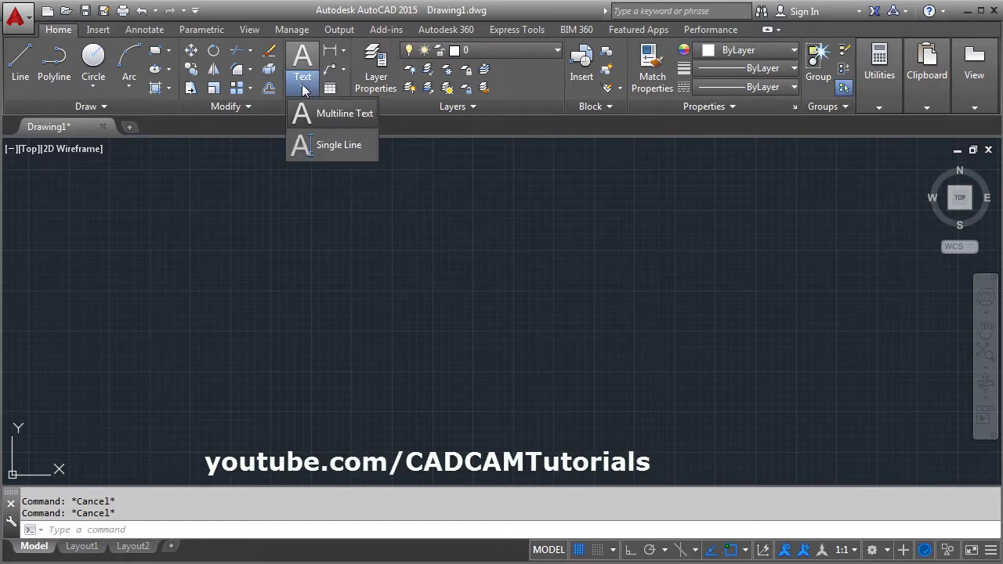
click(335, 149)
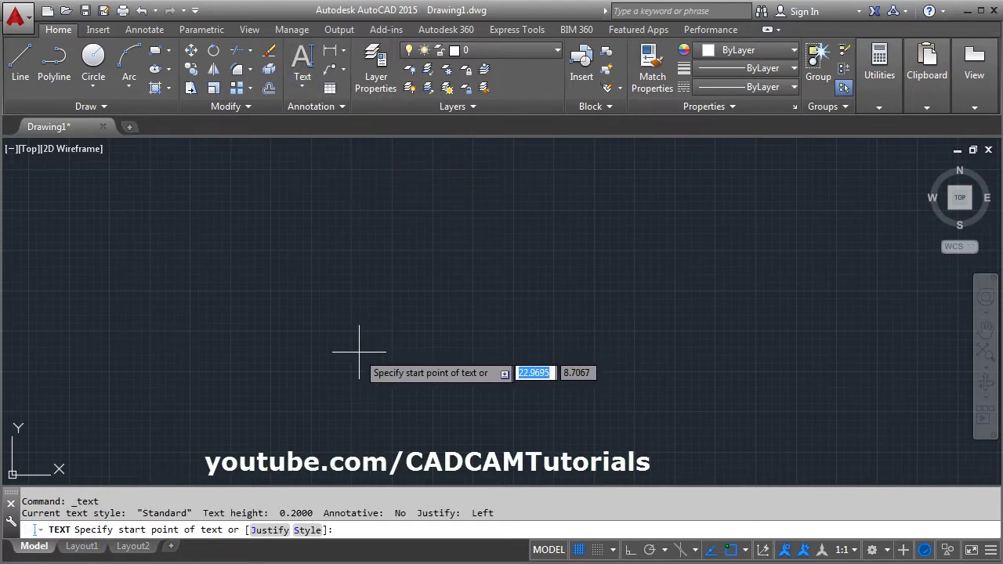
click(257, 350)
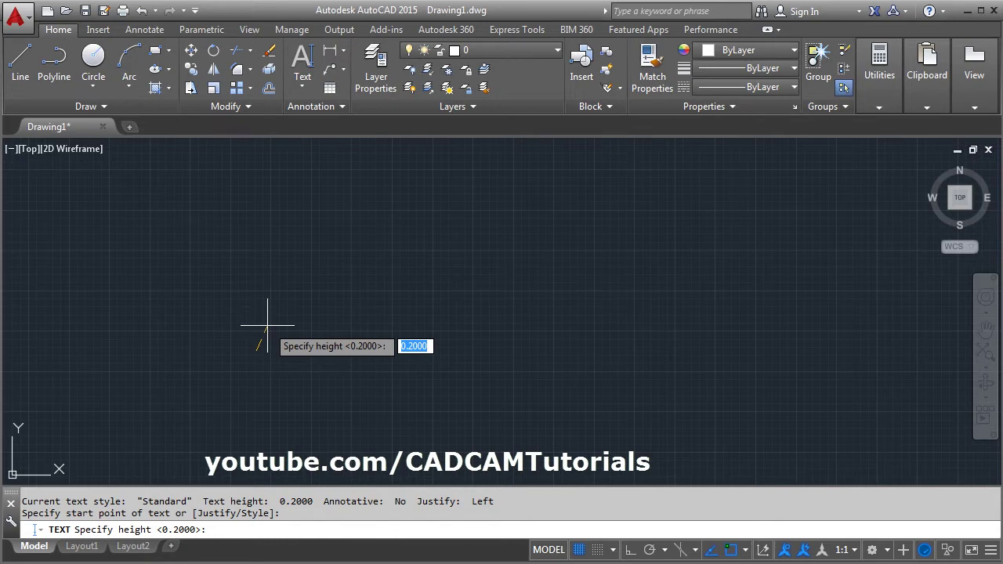
text(.5)
key(Return)
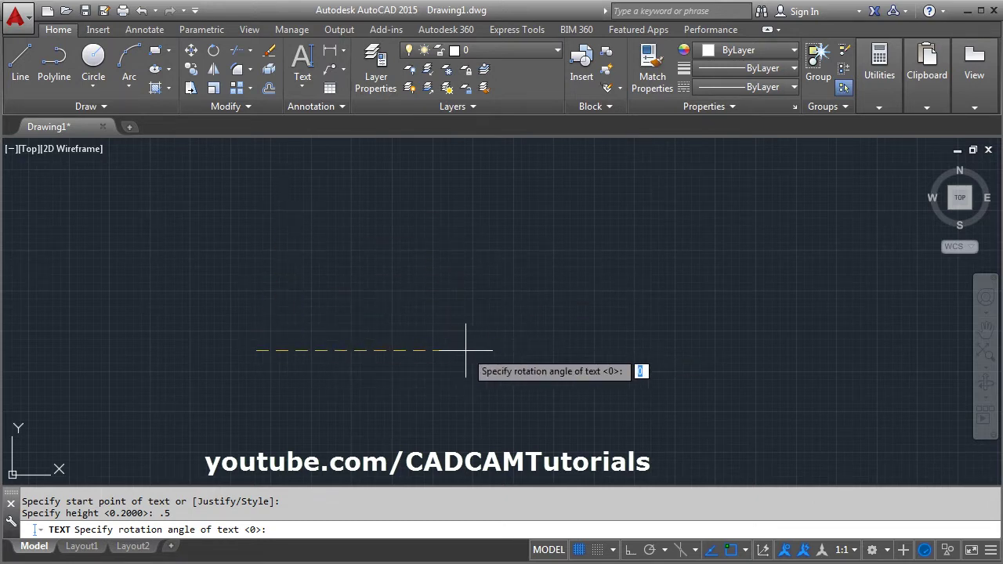
key(Return)
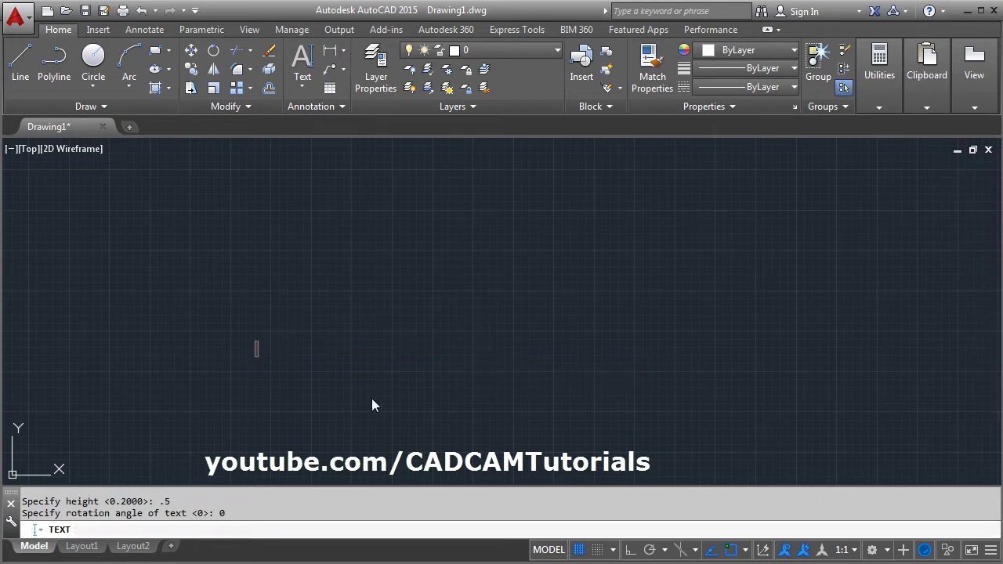
Enter three separately placed lines: 'THIS IS A', 'TRIAL FOR SINGLE LINE', 'TEXT BY CAD CAM TUTORIALS'
scroll(283, 371, up, 4)
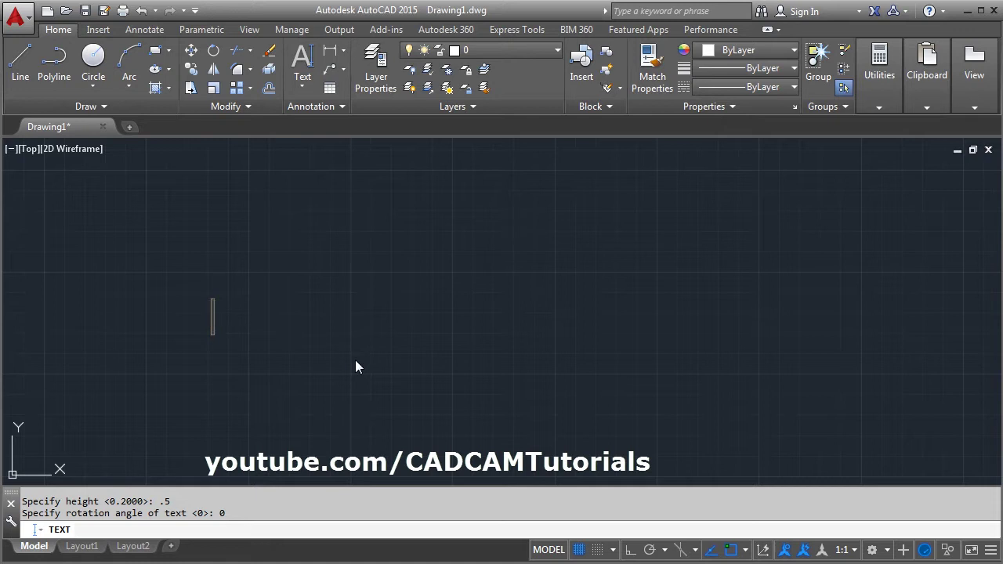
text(THIS IS A)
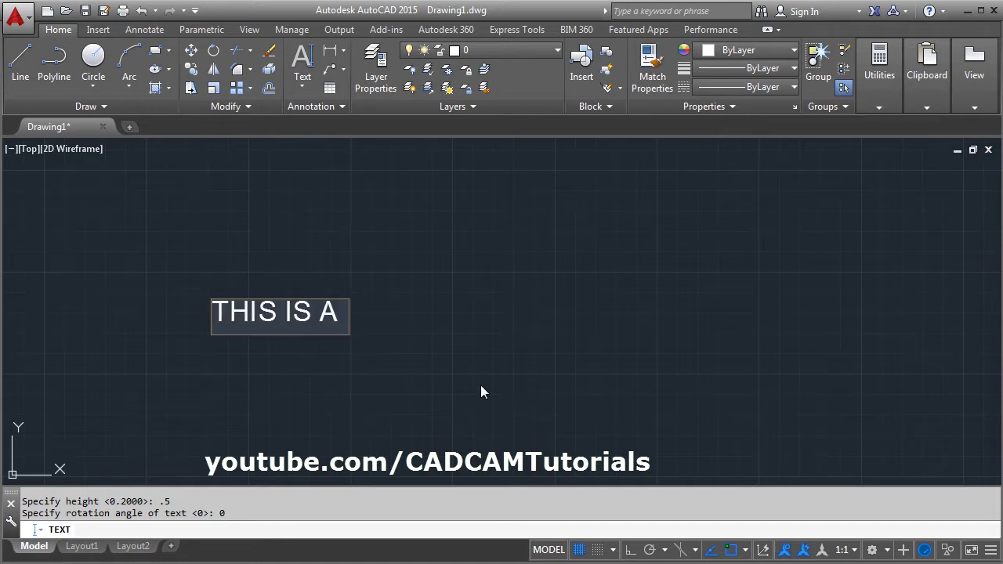
click(505, 229)
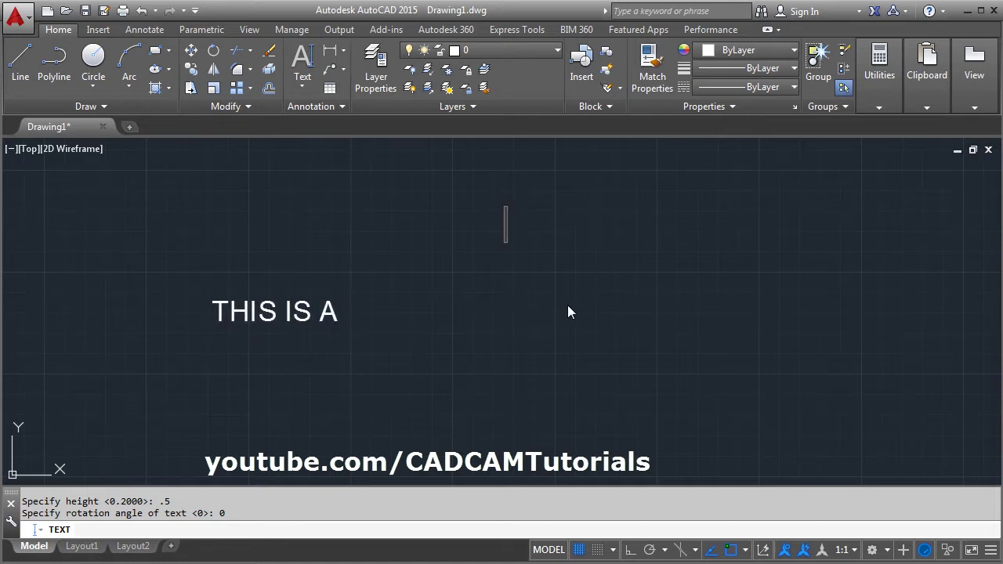
text(TRIAL FOR SINGLE LINE)
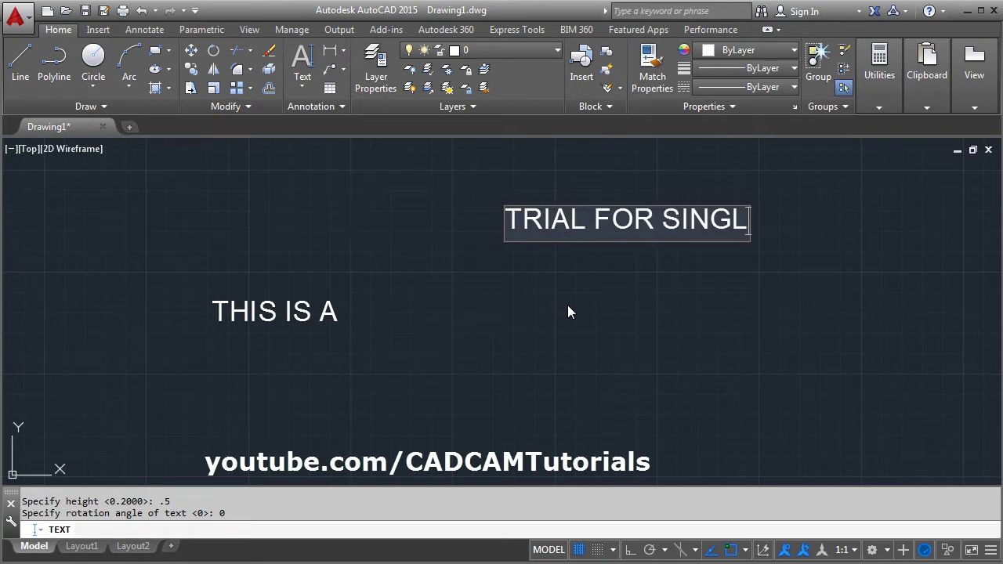
click(475, 407)
text(T)
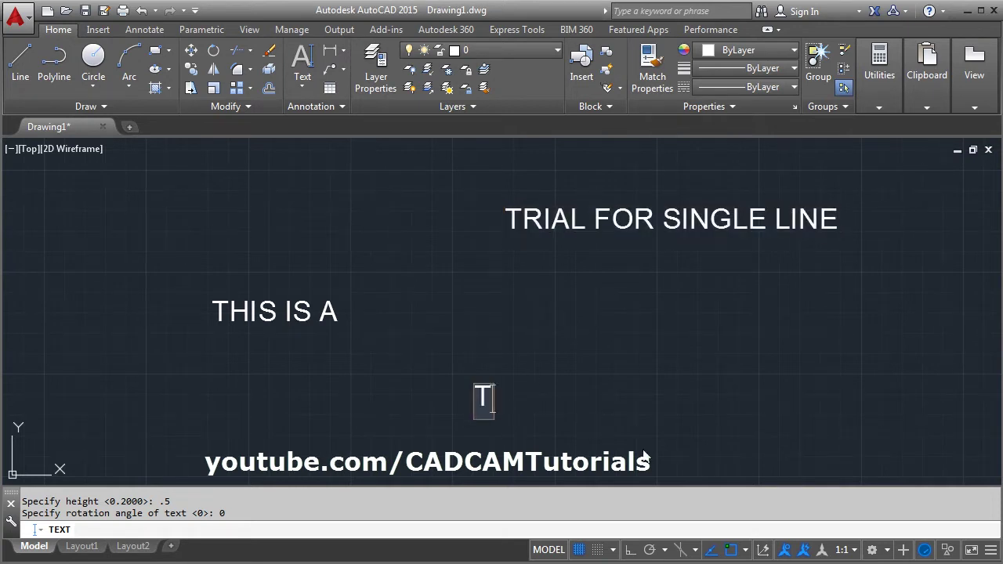
text(EXT BY CAD CAM TUTORIALS)
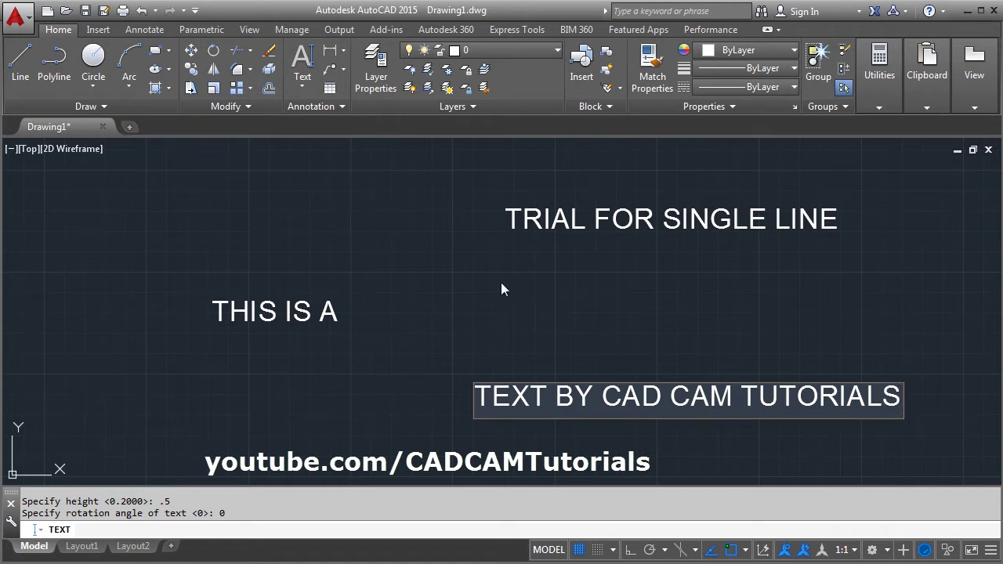
key(Return)
key(Return)
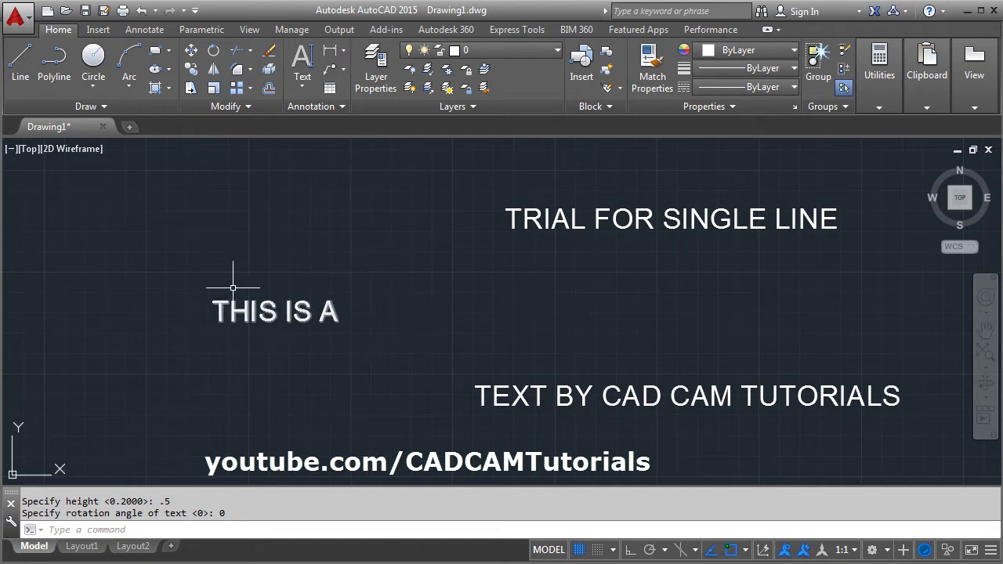
Add 'CAD' to the end of the 'THIS IS A' text so it reads 'THIS IS A CAD'
double_click(311, 312)
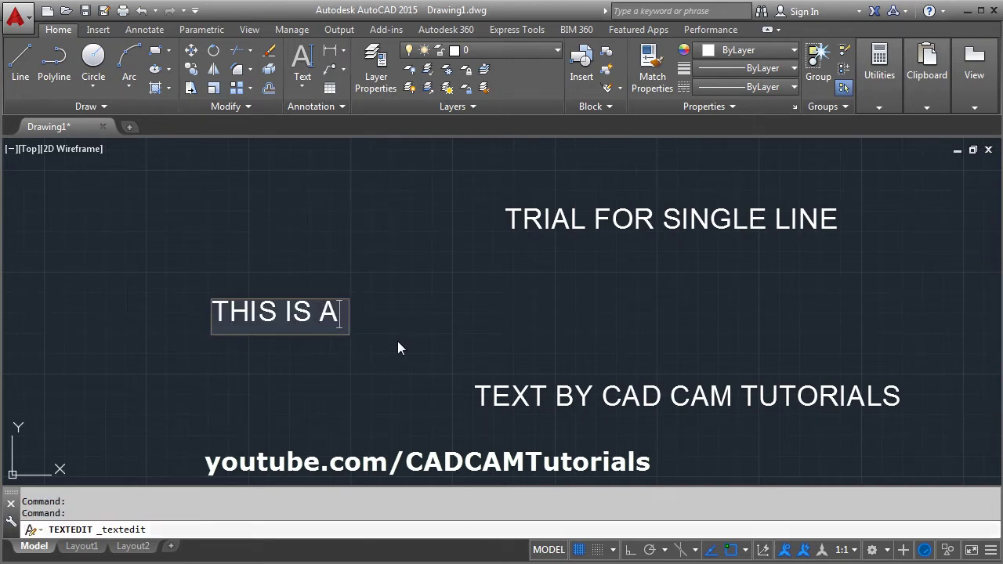
text(CAD)
key(Return)
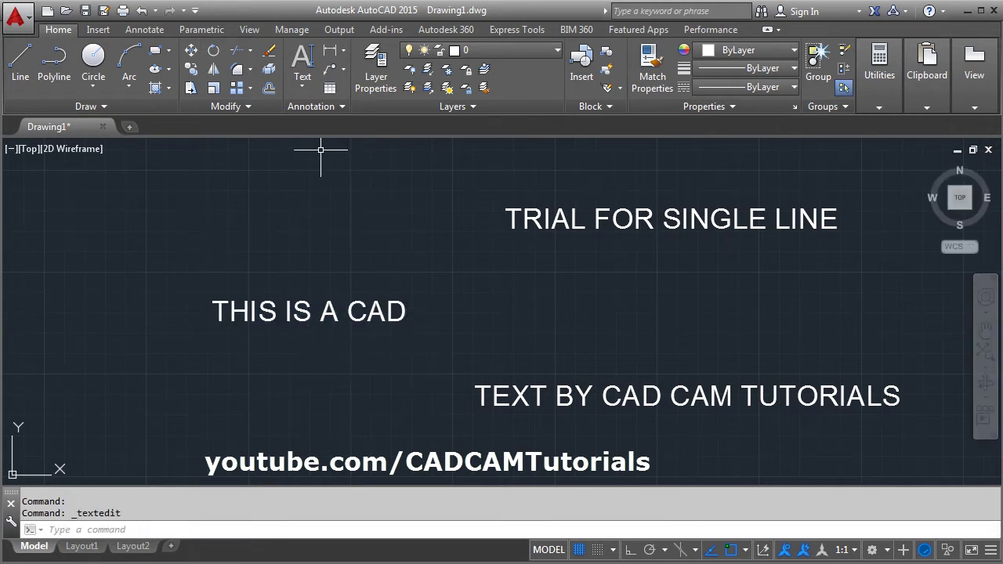
click(323, 109)
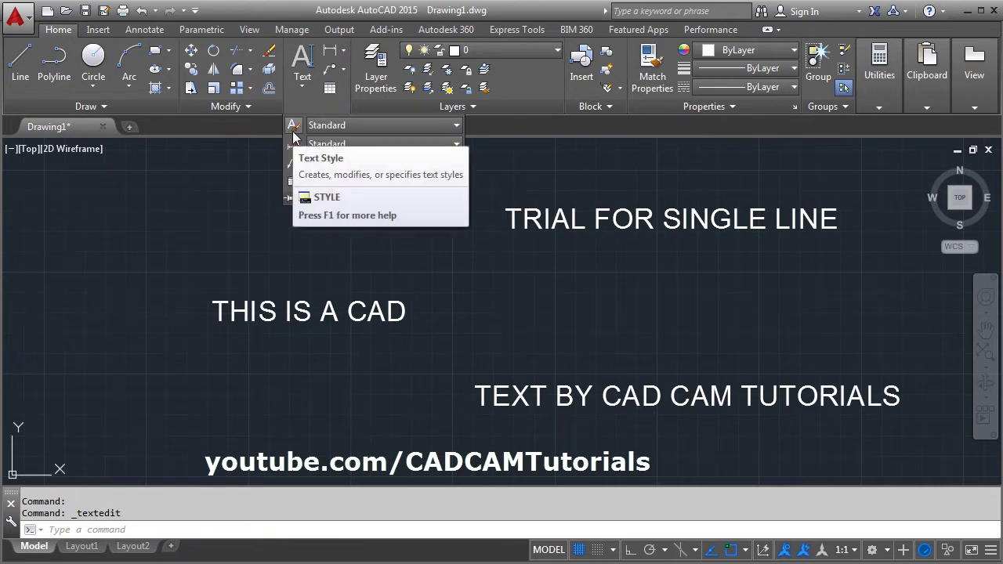
Change the Standard text style's font to Arial Black and apply it
click(293, 129)
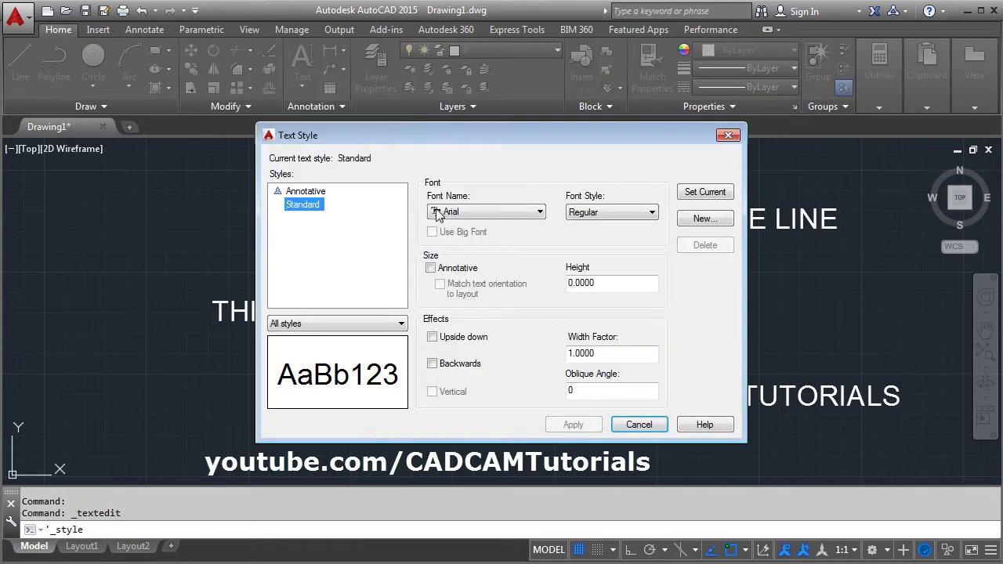
click(469, 209)
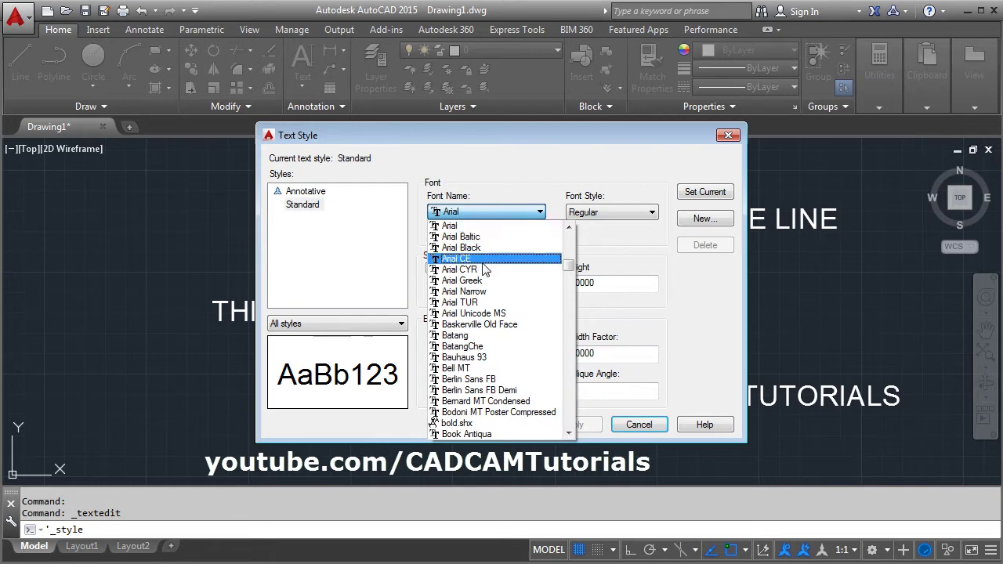
click(462, 249)
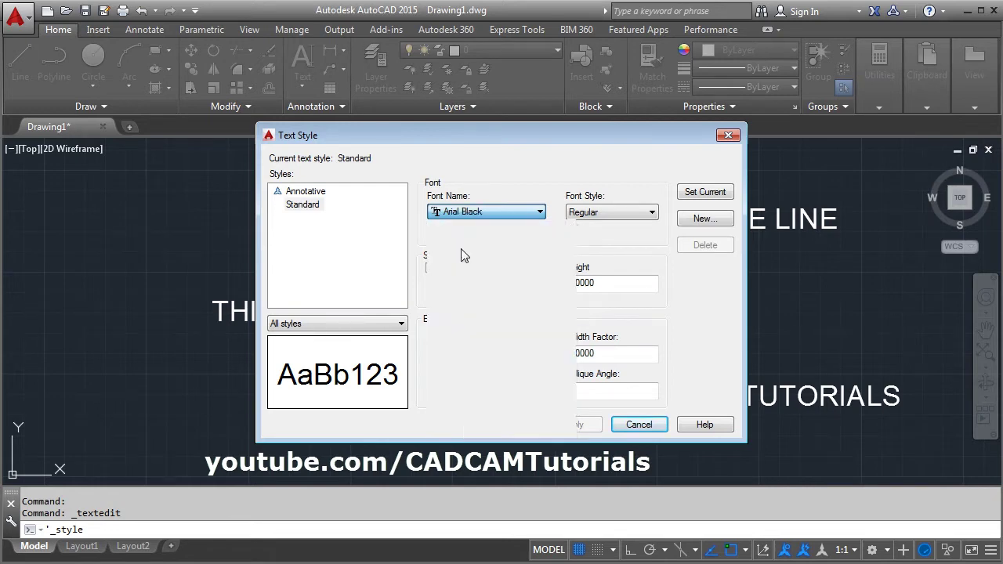
click(573, 424)
click(639, 424)
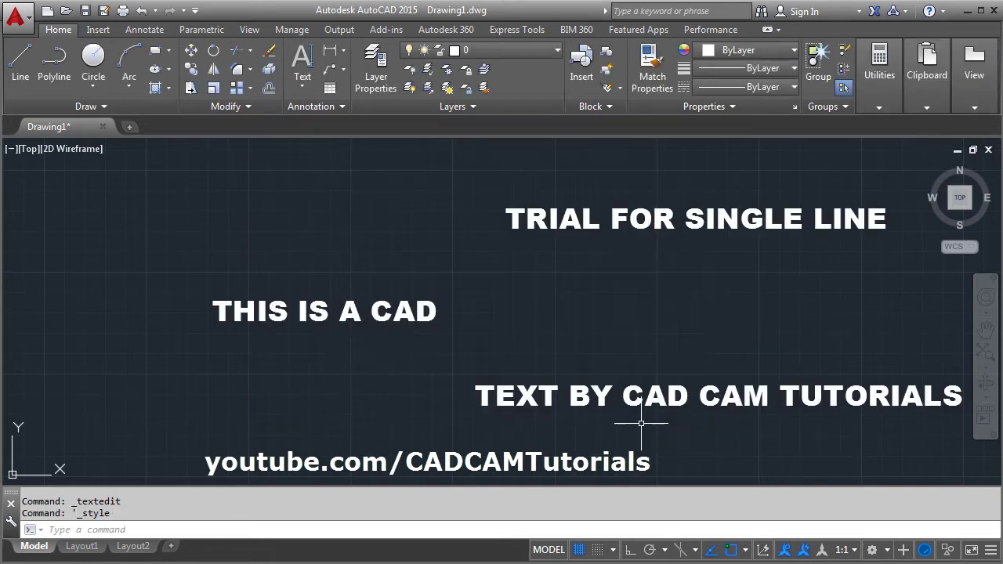
middle_drag(613, 429, 514, 435)
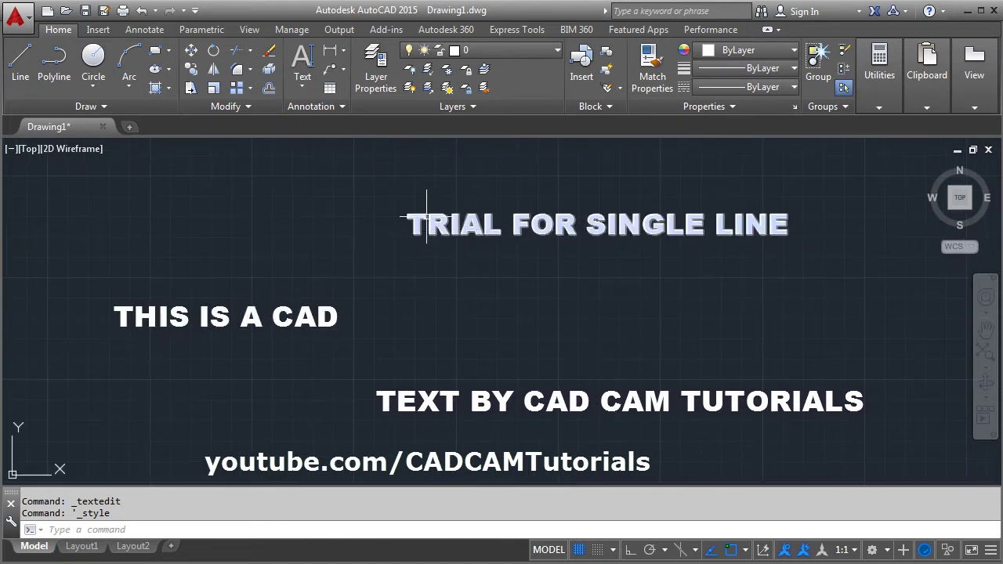
Create a new text style named style1 that uses the Arial font
click(312, 106)
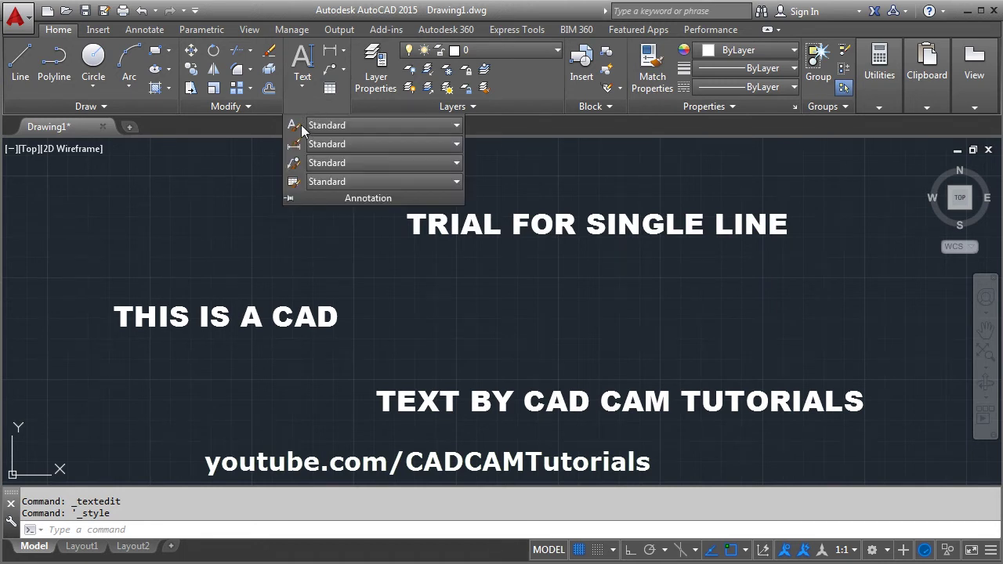
click(295, 128)
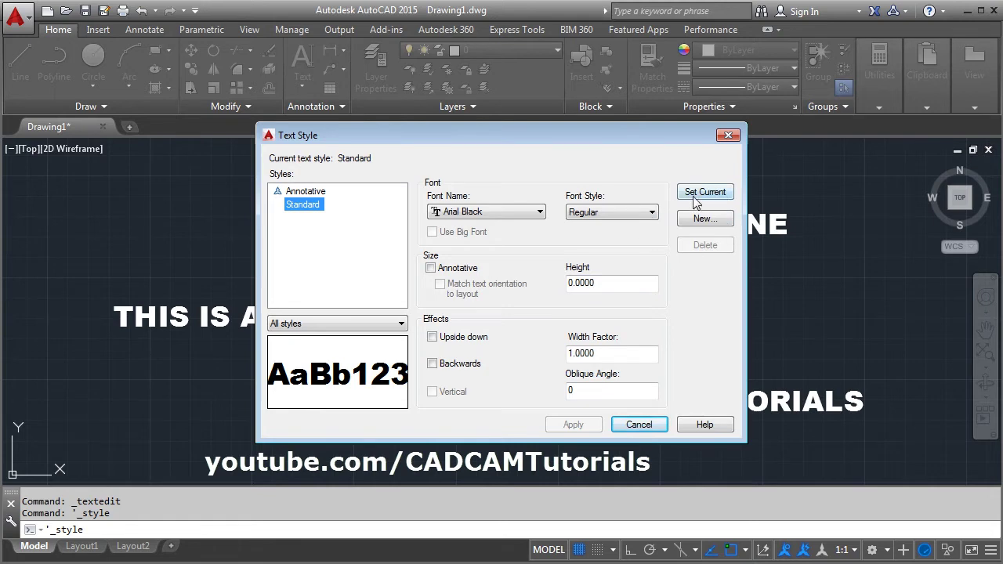
click(706, 219)
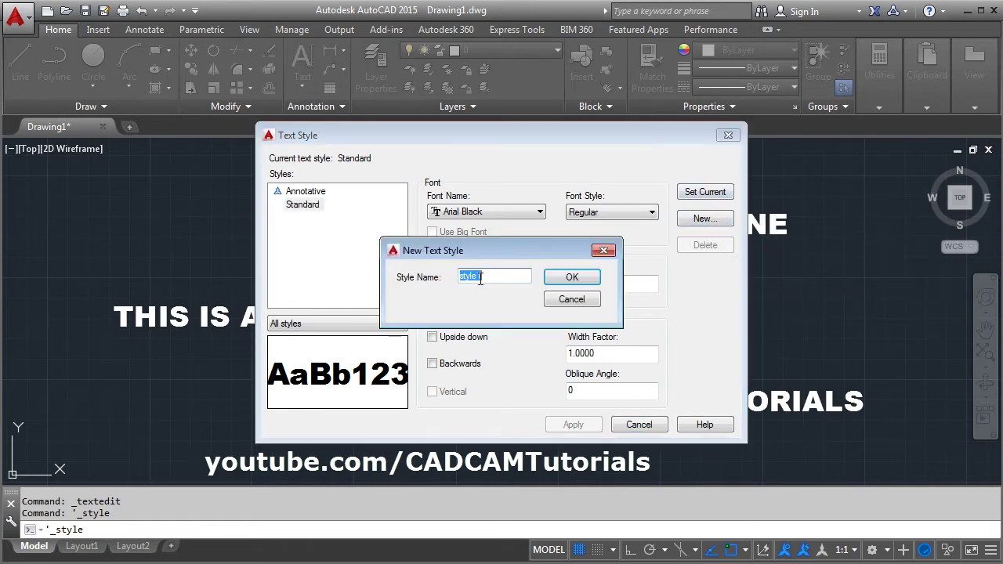
click(579, 279)
click(484, 212)
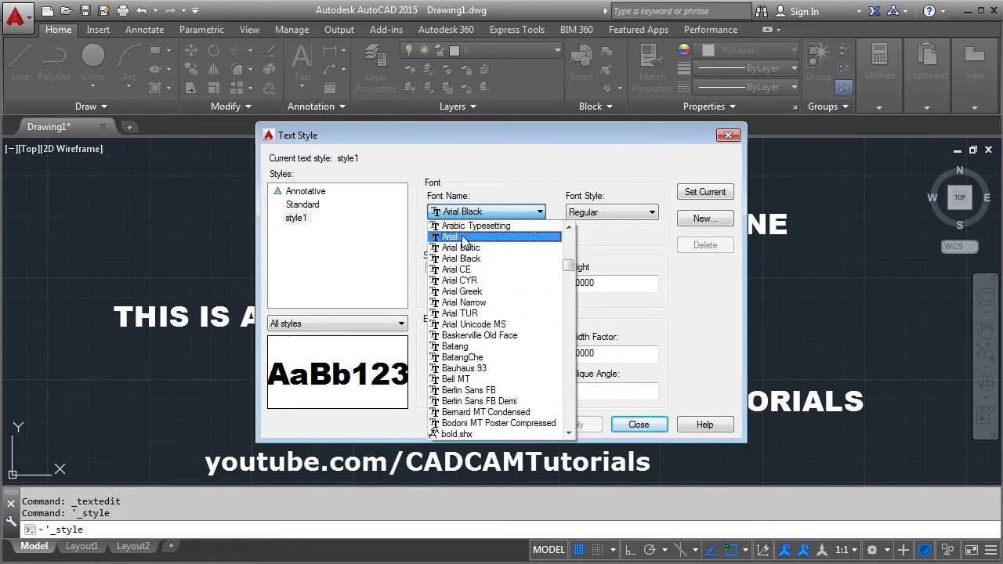
click(486, 236)
click(573, 425)
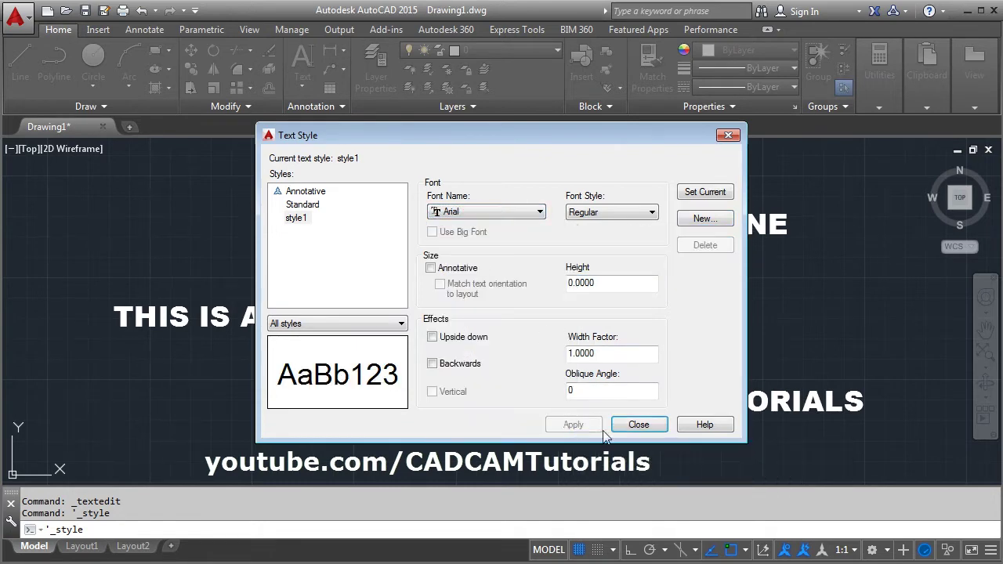
click(639, 425)
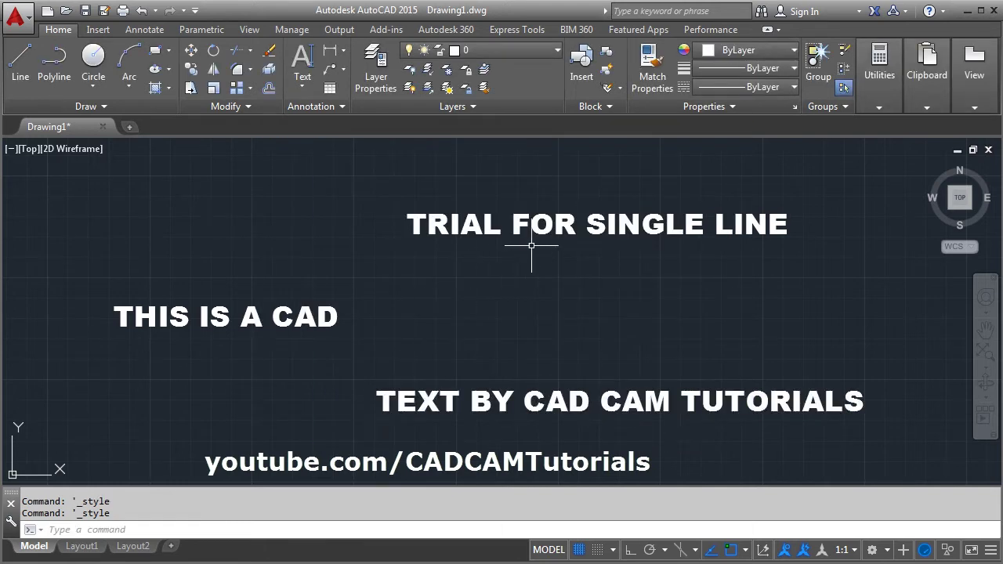
Assign the style1 text style to the 'TRIAL FOR SINGLE LINE' text
click(477, 226)
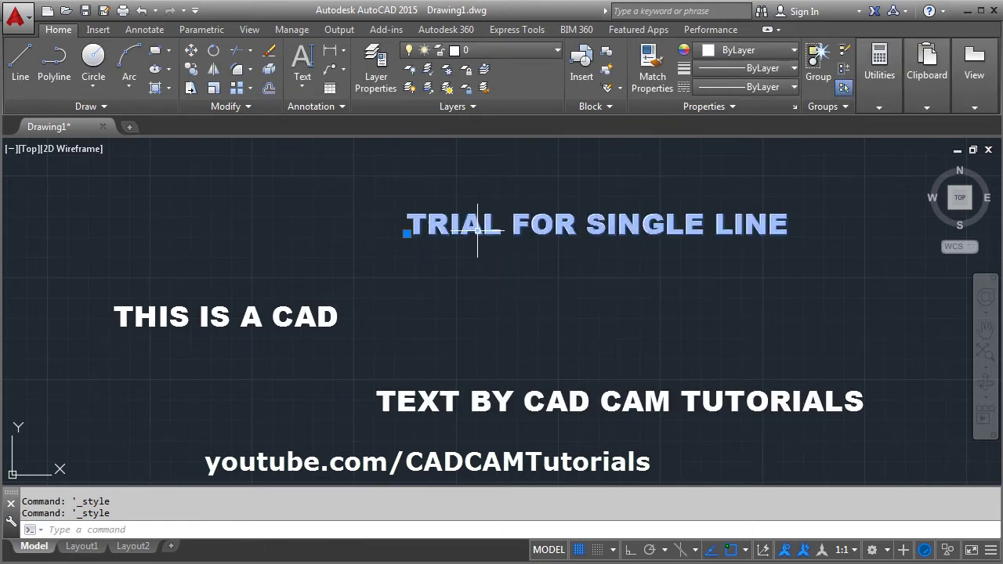
click(315, 110)
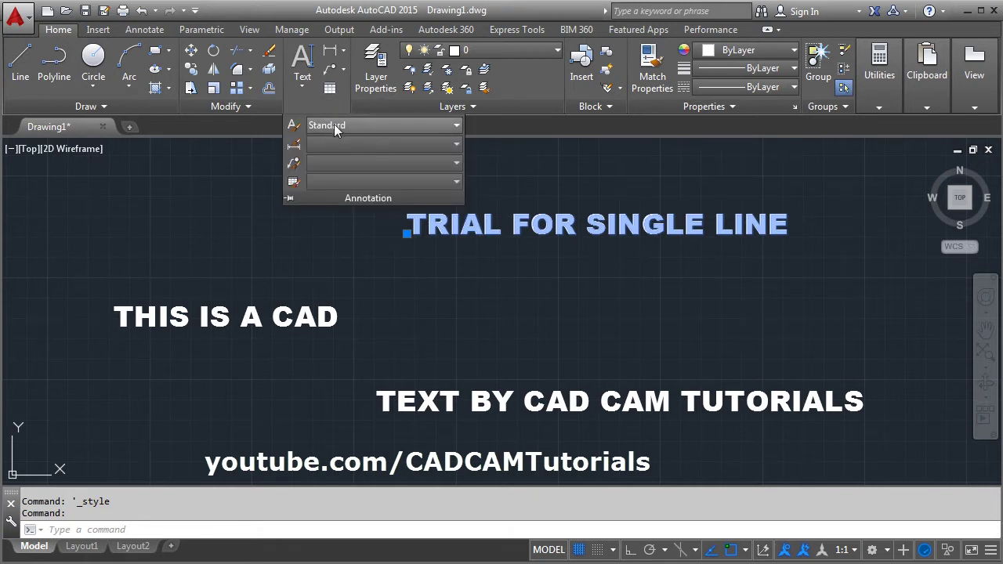
click(344, 127)
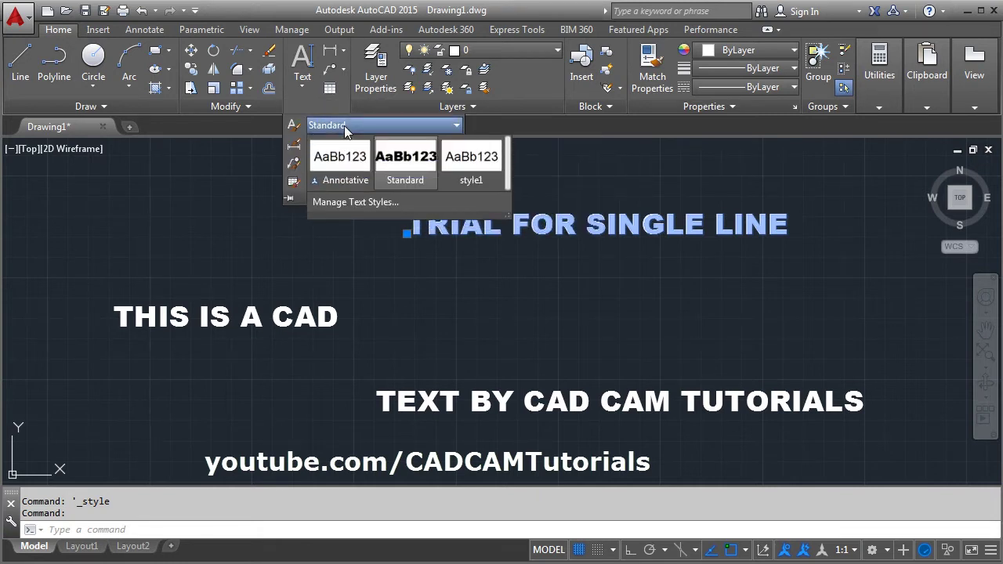
click(478, 175)
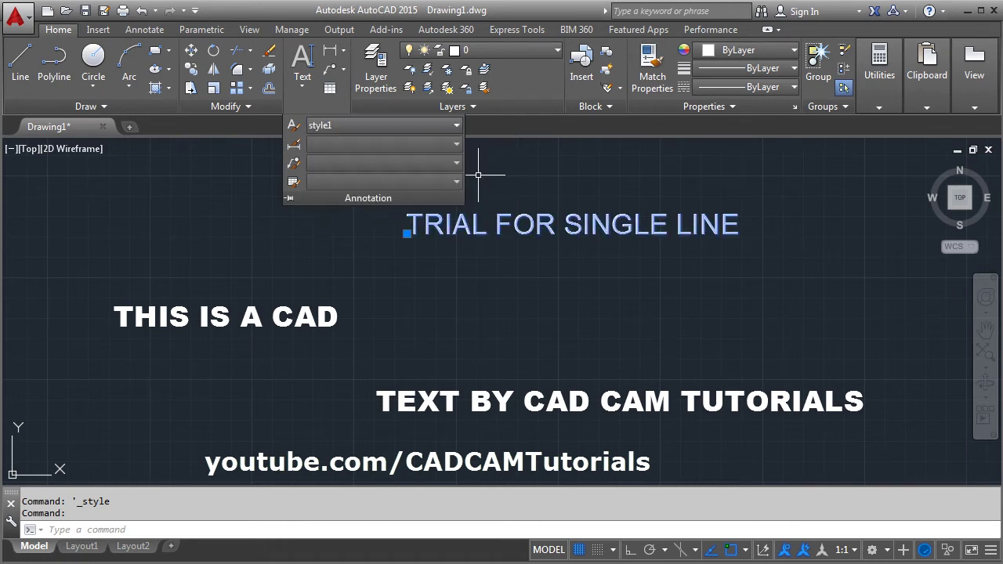
key(Escape)
key(Escape)
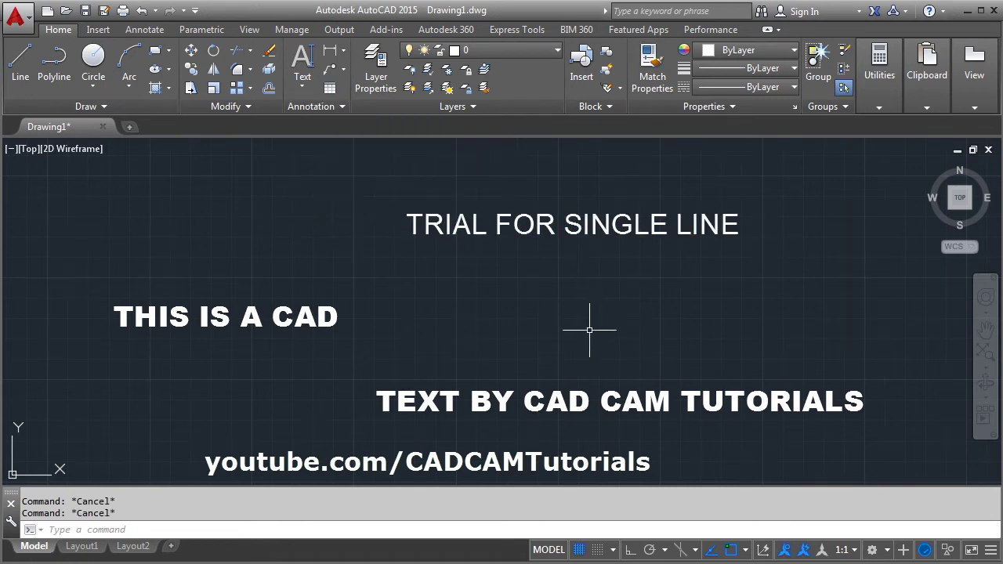
middle_drag(590, 330, 565, 328)
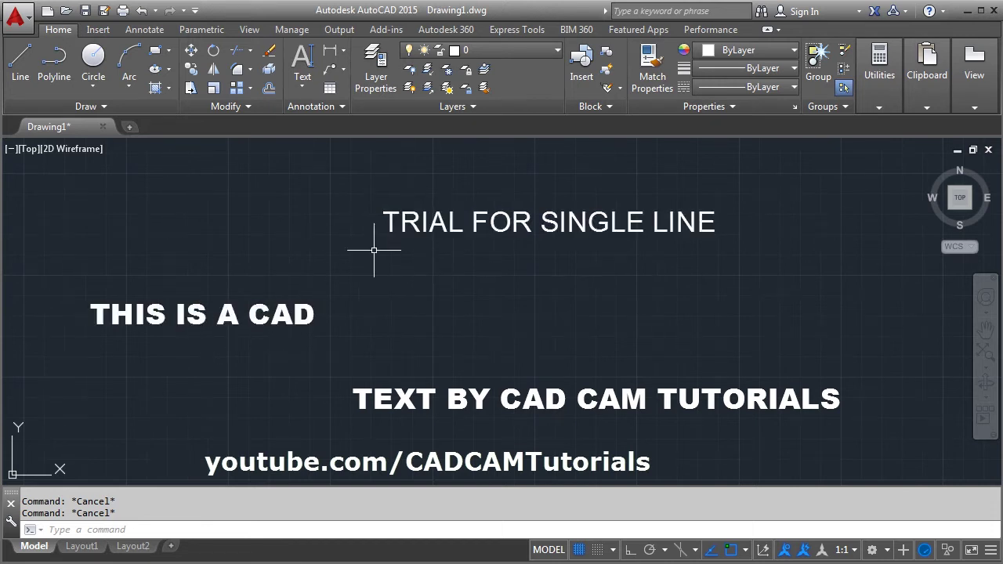
Match 'THIS IS A CAD' to the style1 properties of the 'TRIAL FOR SINGLE LINE' text
click(650, 86)
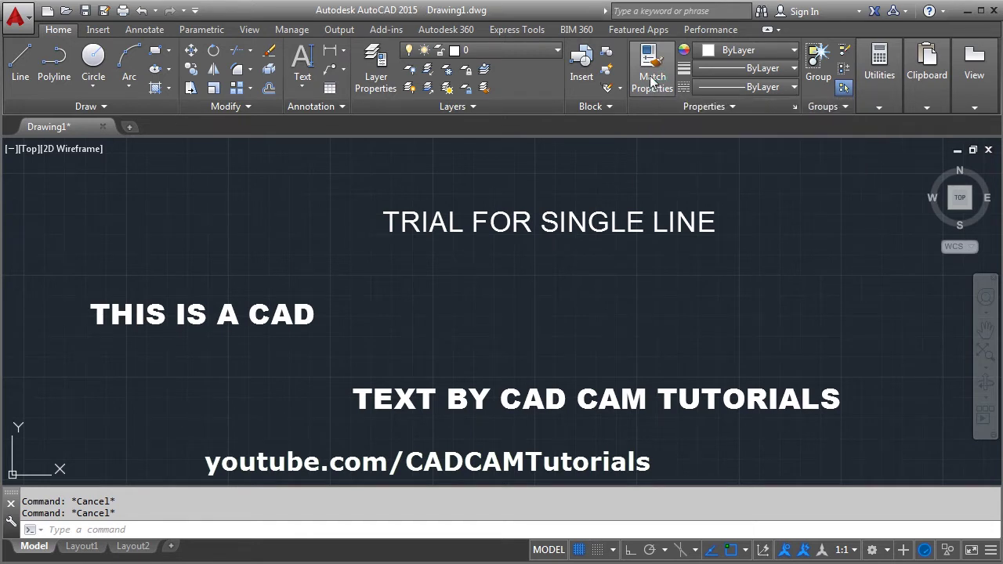
click(442, 226)
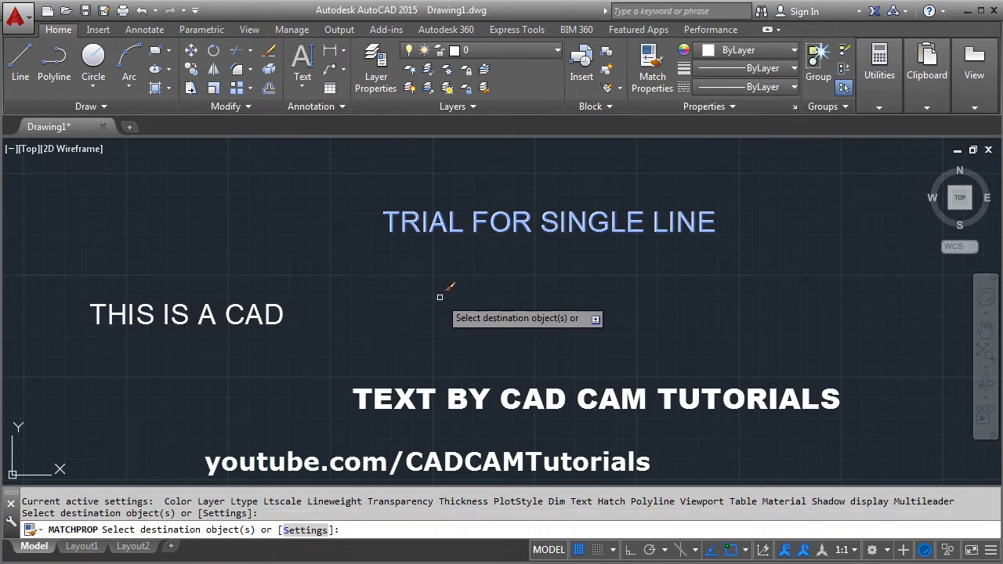
key(Escape)
middle_drag(238, 370, 214, 370)
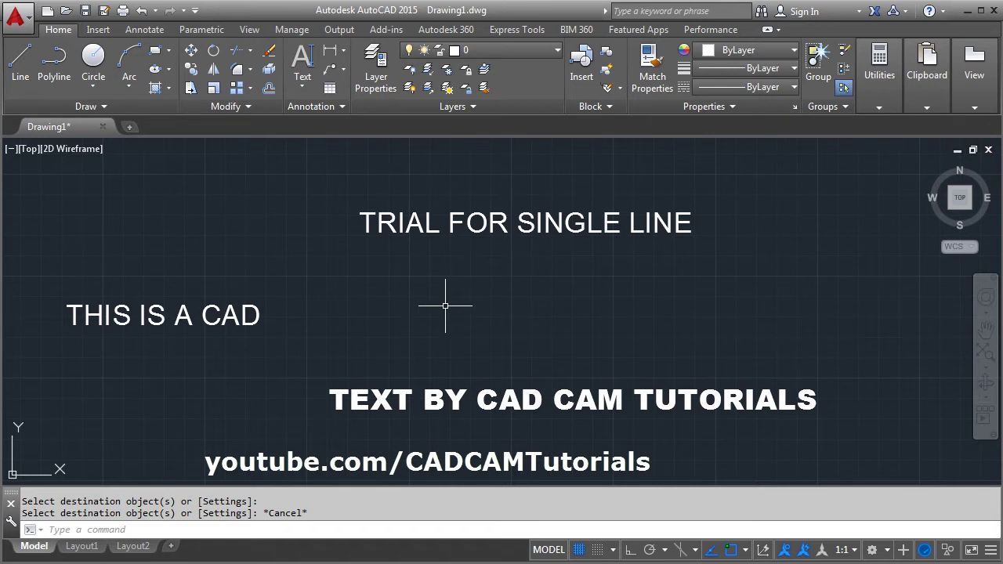
Open the Properties palette with PR and select the 'THIS IS A CAD' text
text(PR)
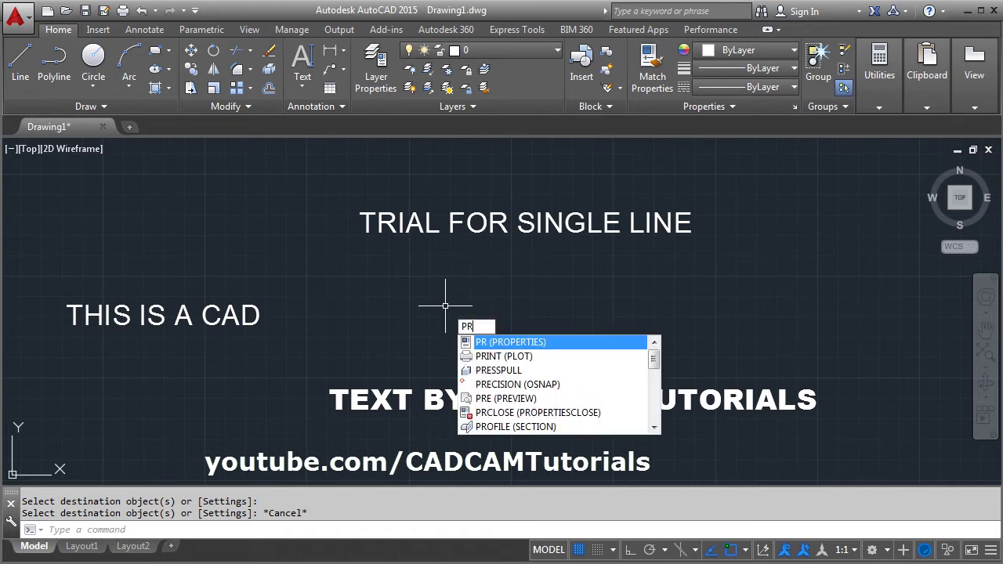
key(Return)
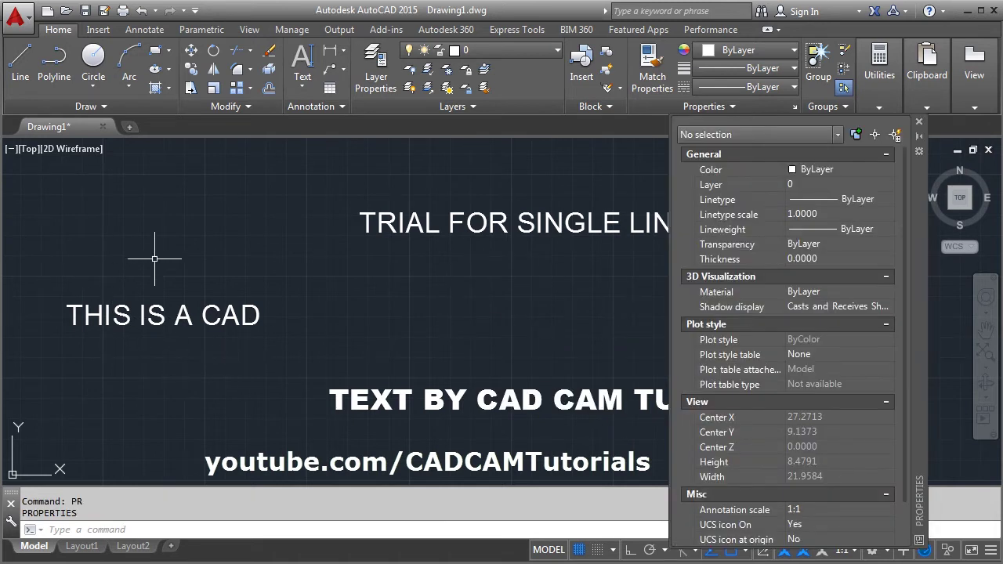
click(182, 316)
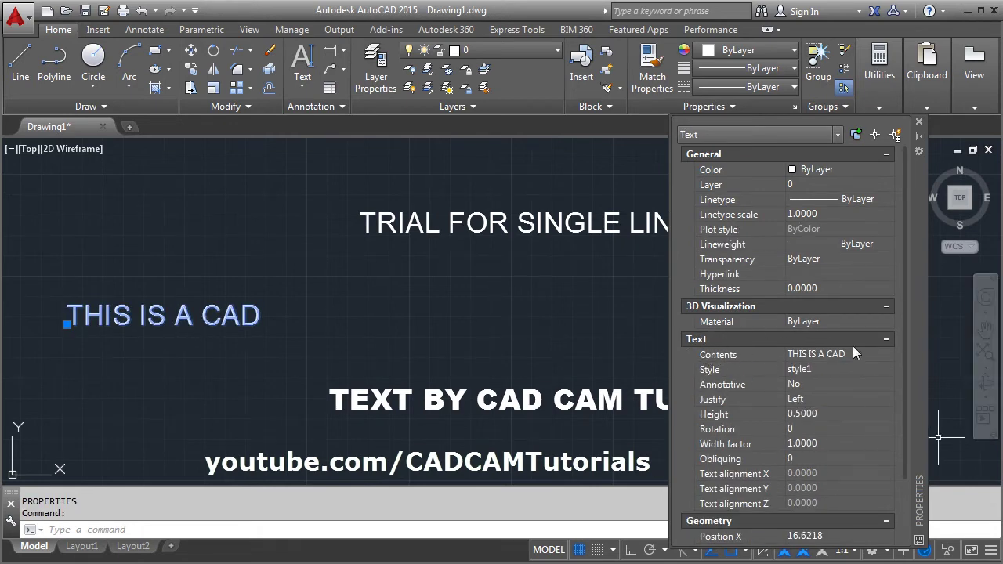
click(833, 357)
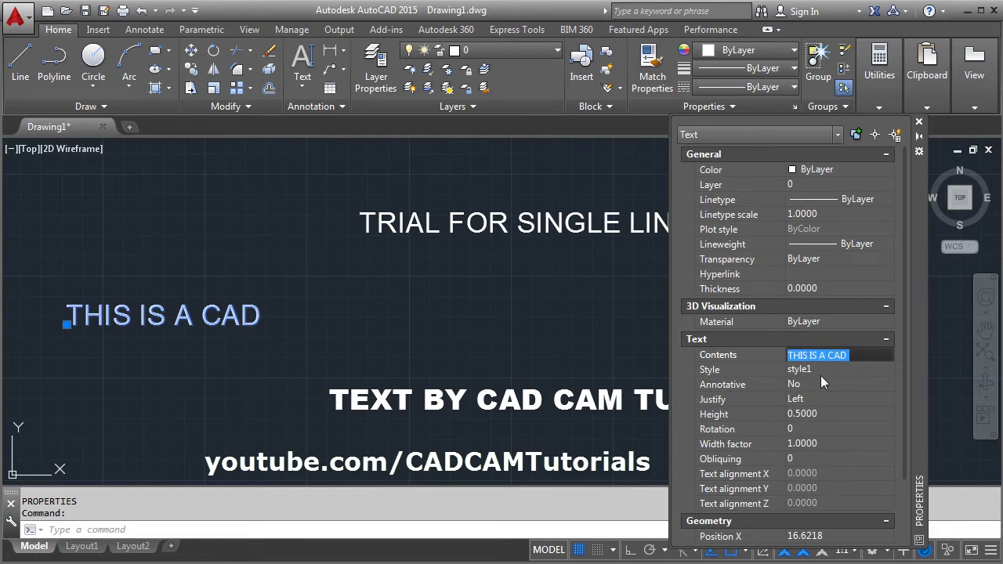
click(817, 371)
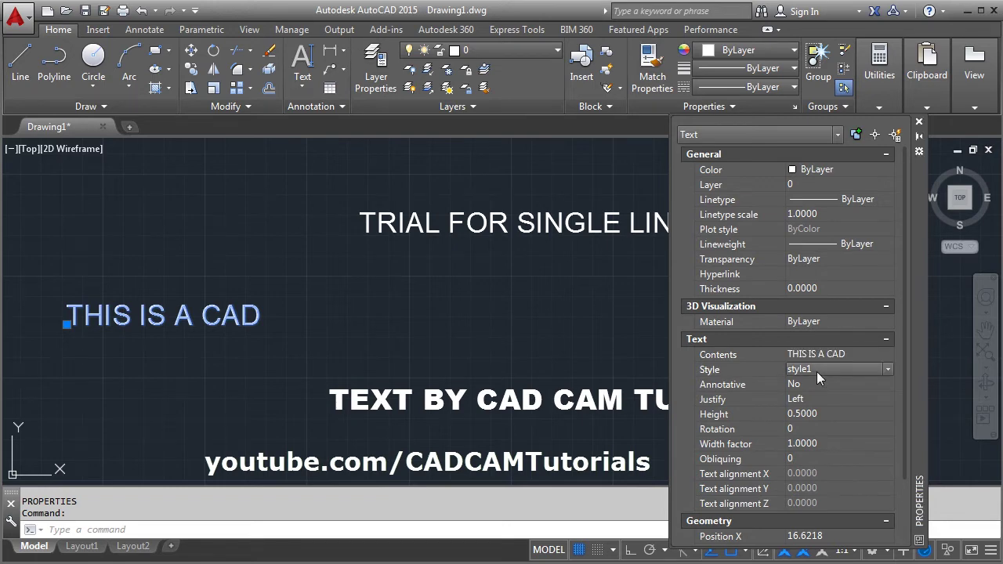
Try text height 2, then settle on 1; rotate to 20 degrees, then back to 0
click(823, 417)
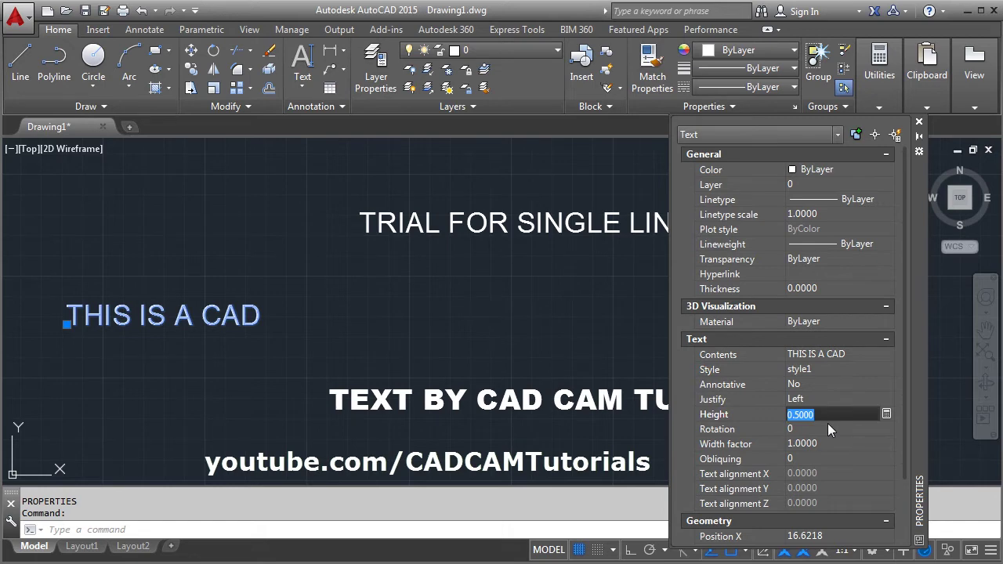
text(2)
key(Return)
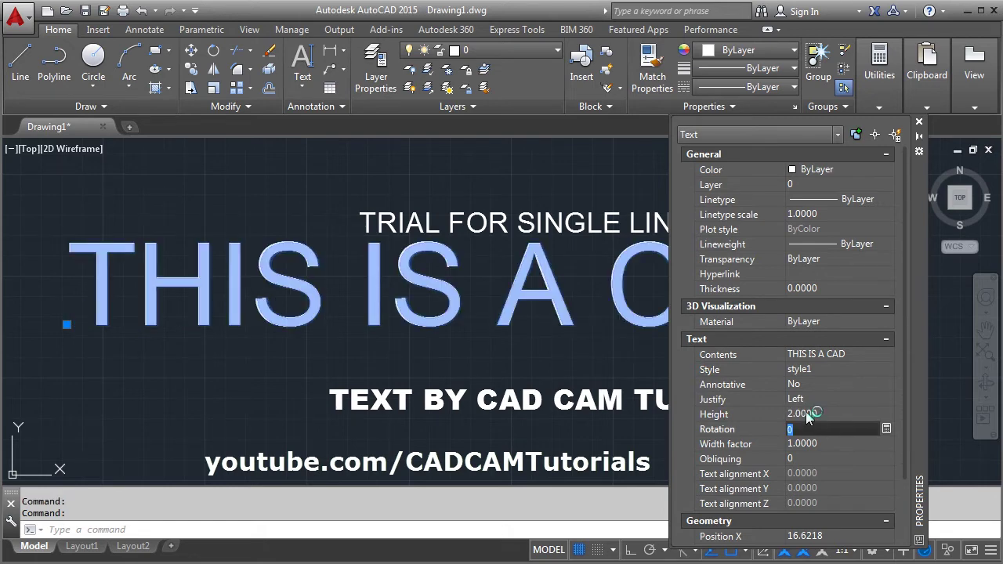
click(810, 415)
text(1)
key(Return)
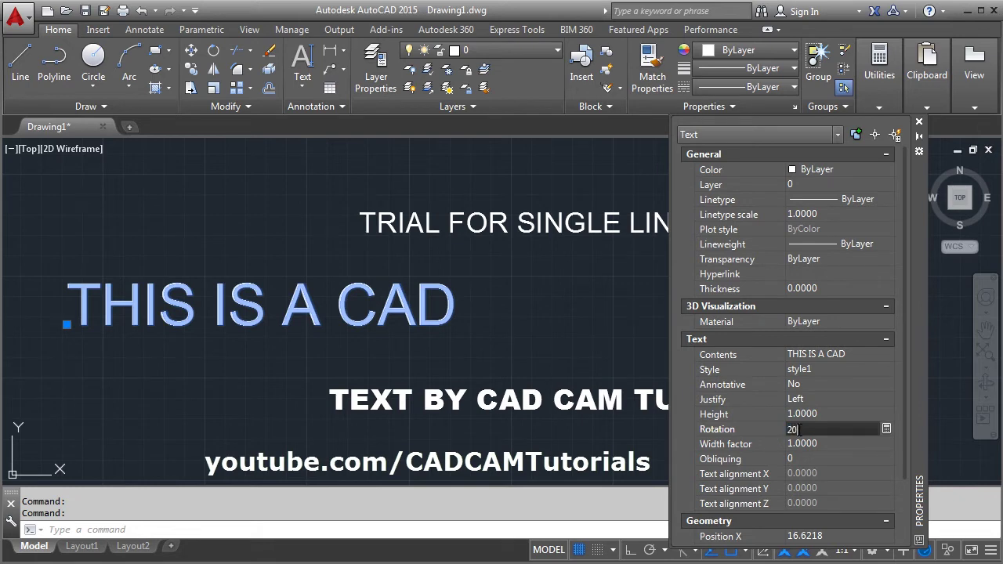
key(Return)
click(815, 430)
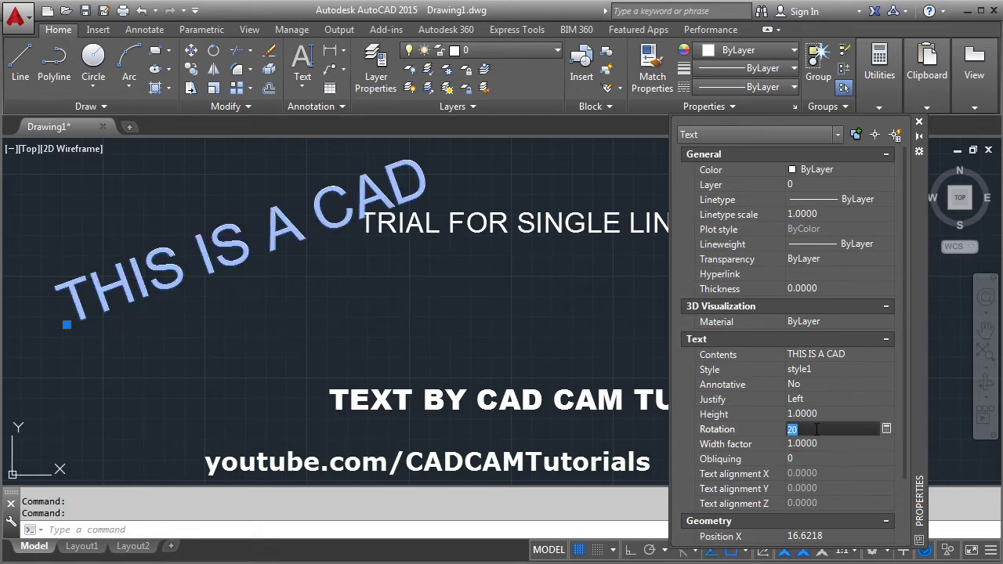
key(Return)
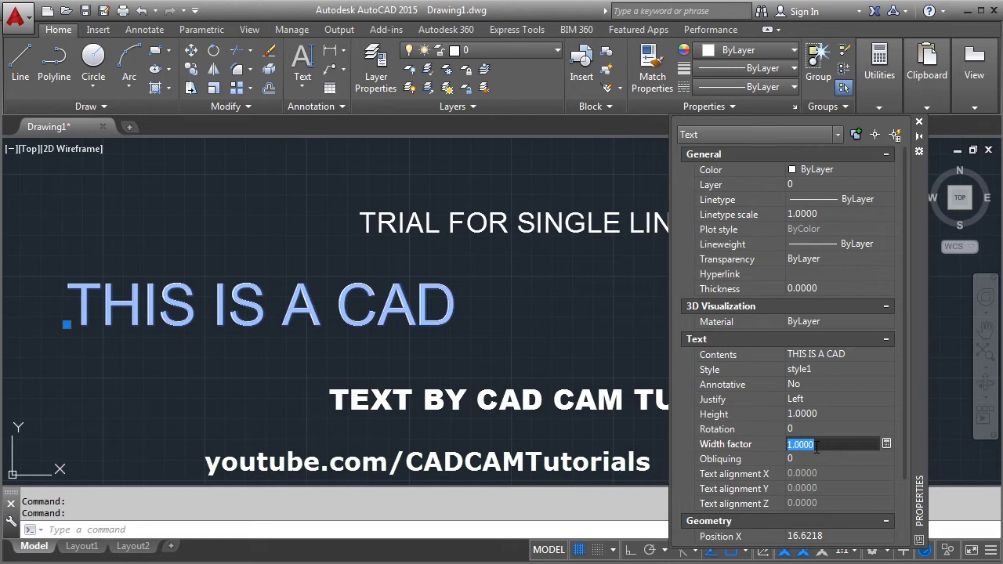
Try width factors 1.5 and 0.5 on 'THIS IS A CAD', then restore 1
key(BackSpace)
text(1.5)
key(Return)
click(809, 445)
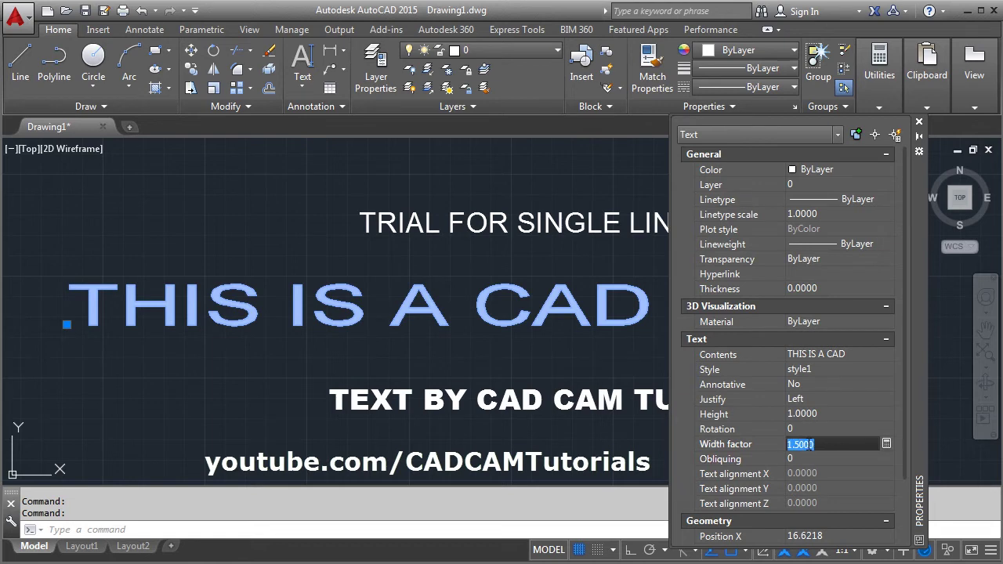
text(0.5000)
key(Return)
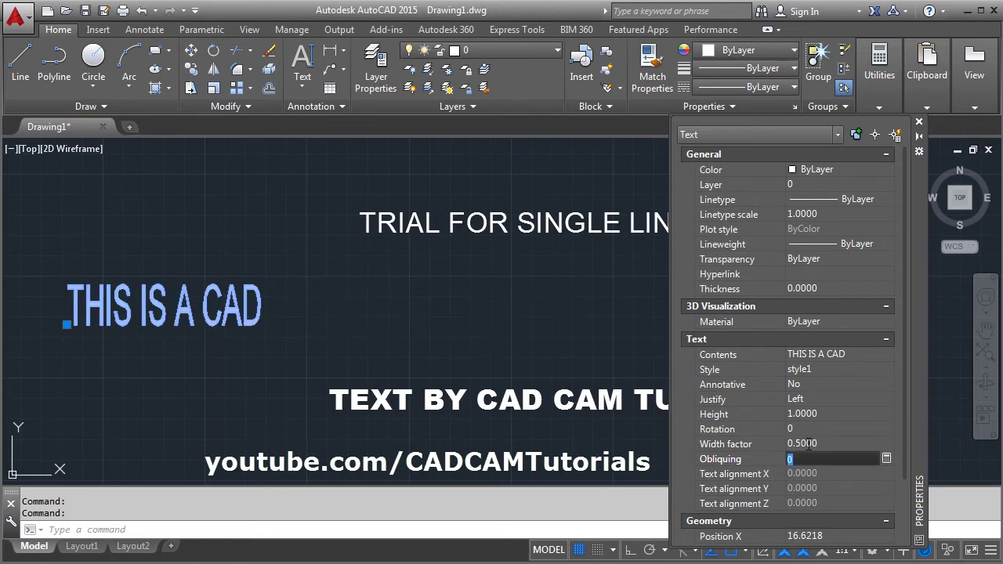
click(813, 444)
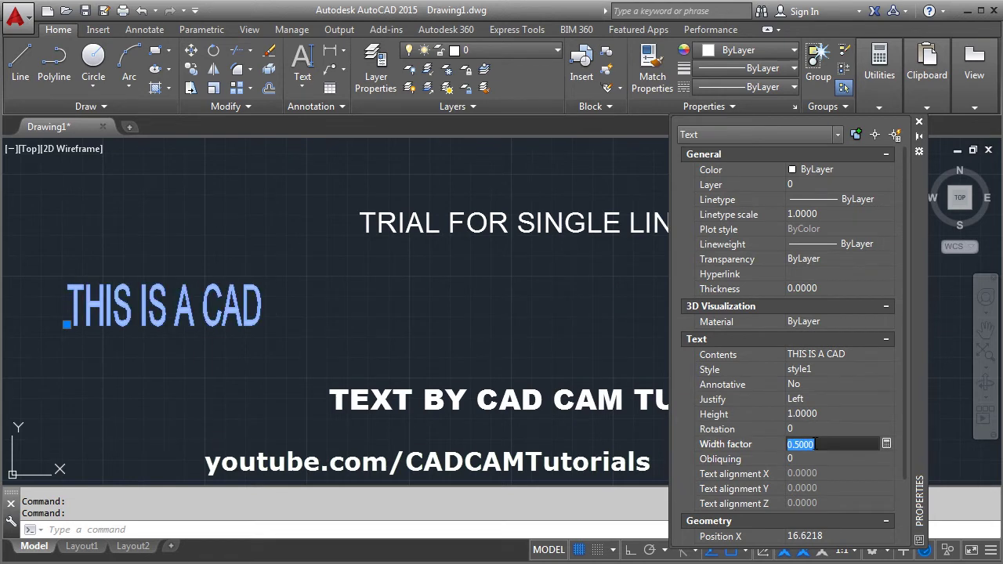
text(1)
key(Return)
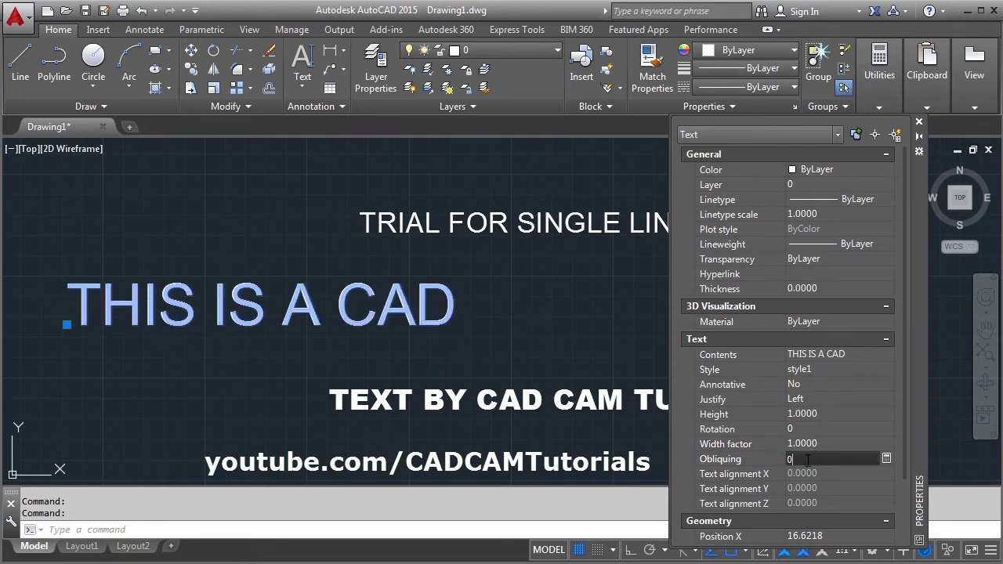
Try obliquing angles 30 and -30, then reset to 0 and deselect the text
text(30)
key(Return)
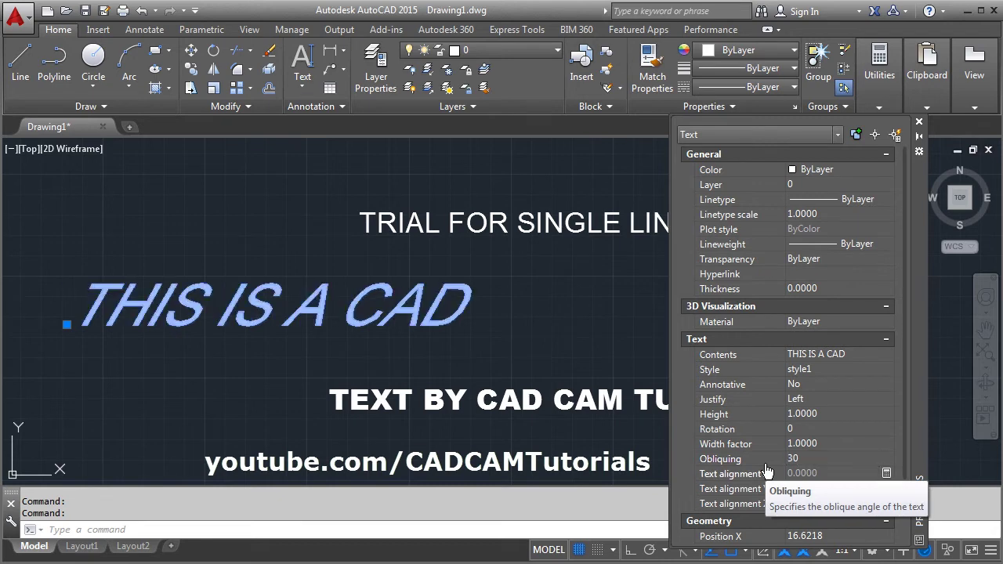
click(815, 459)
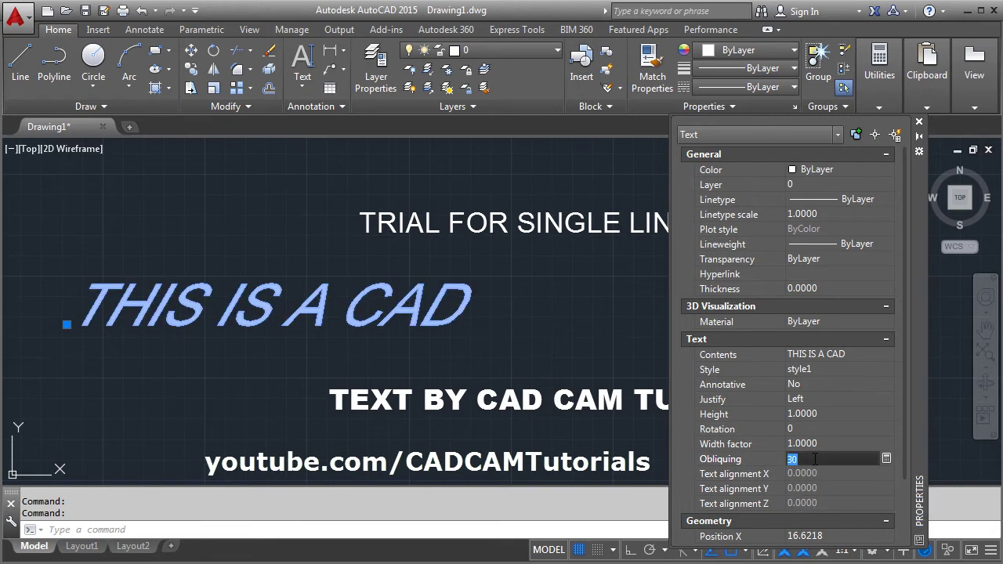
key(Return)
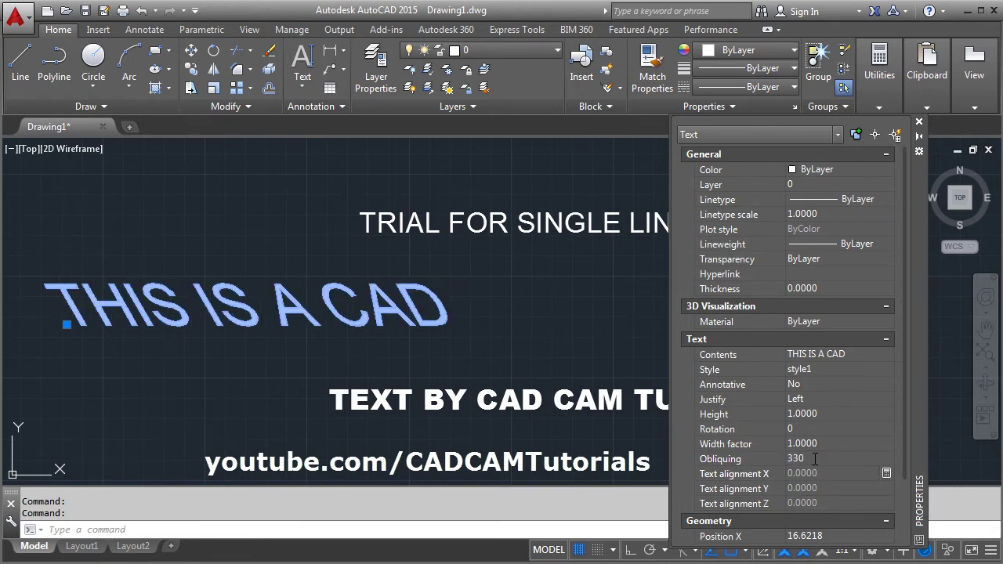
click(816, 461)
text(0)
key(Return)
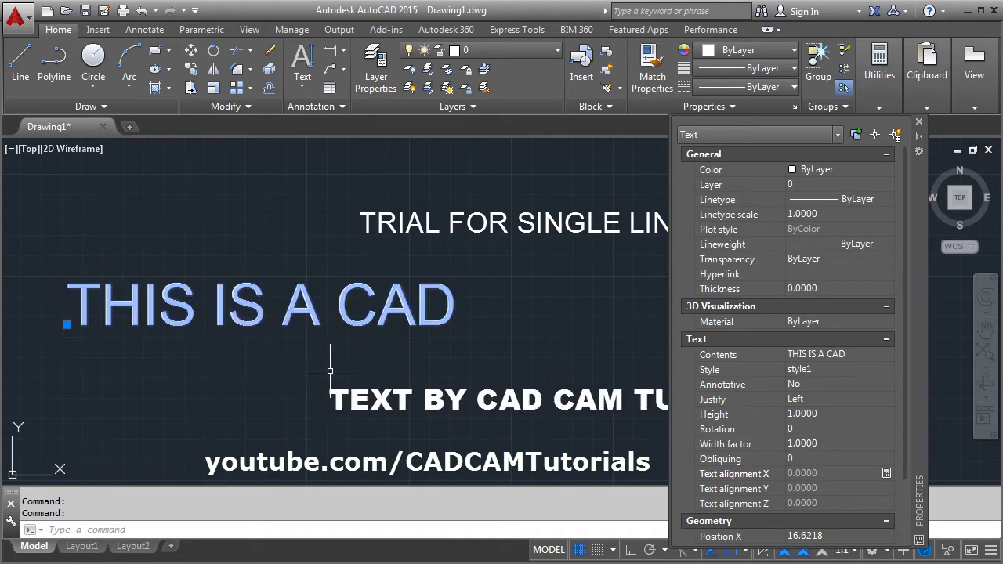
key(Escape)
key(Escape)
Rewrite the bottom text as 'Ø10 50° ±0.001' using the %%c, %%d and %%p codes
click(919, 122)
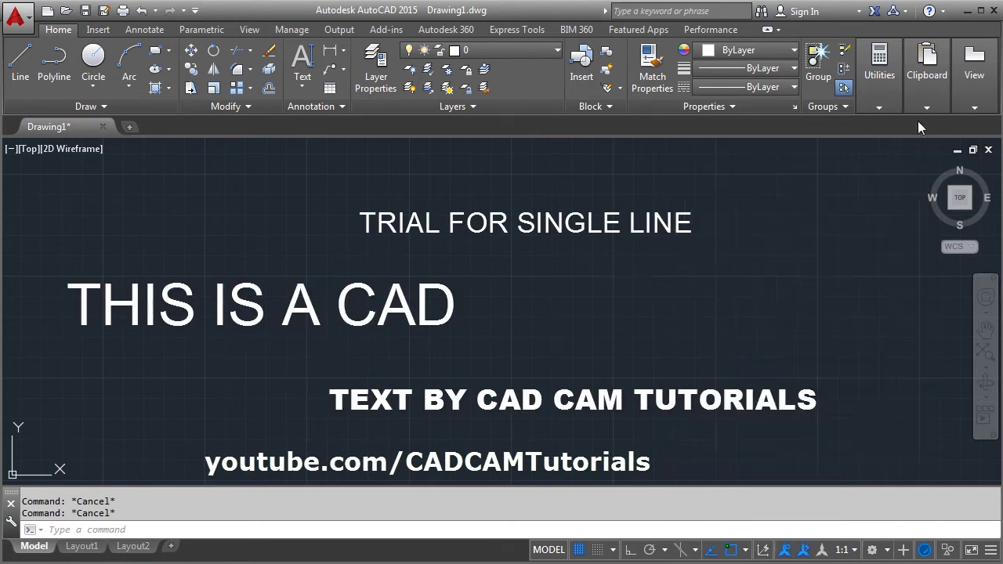
middle_drag(531, 321, 515, 305)
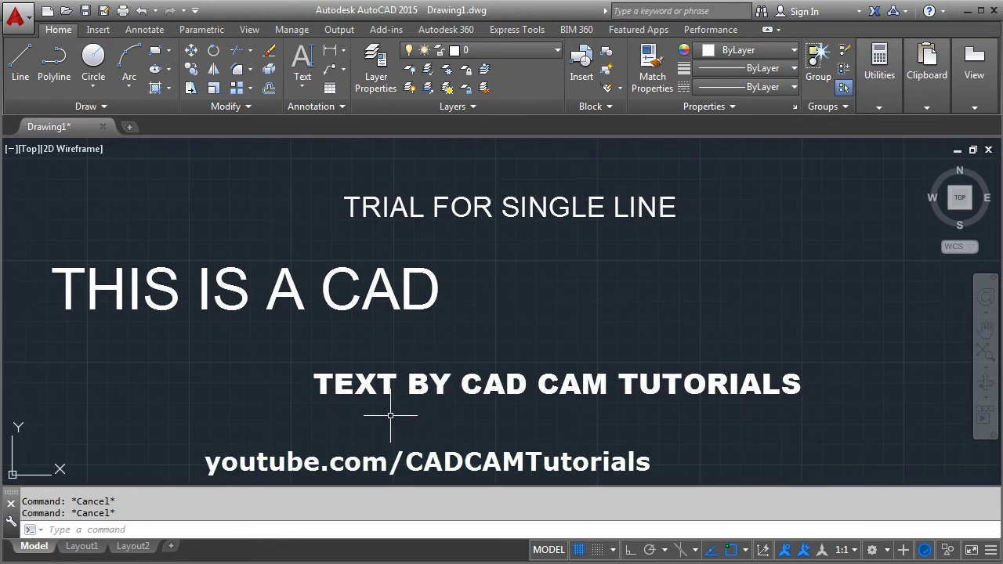
double_click(368, 385)
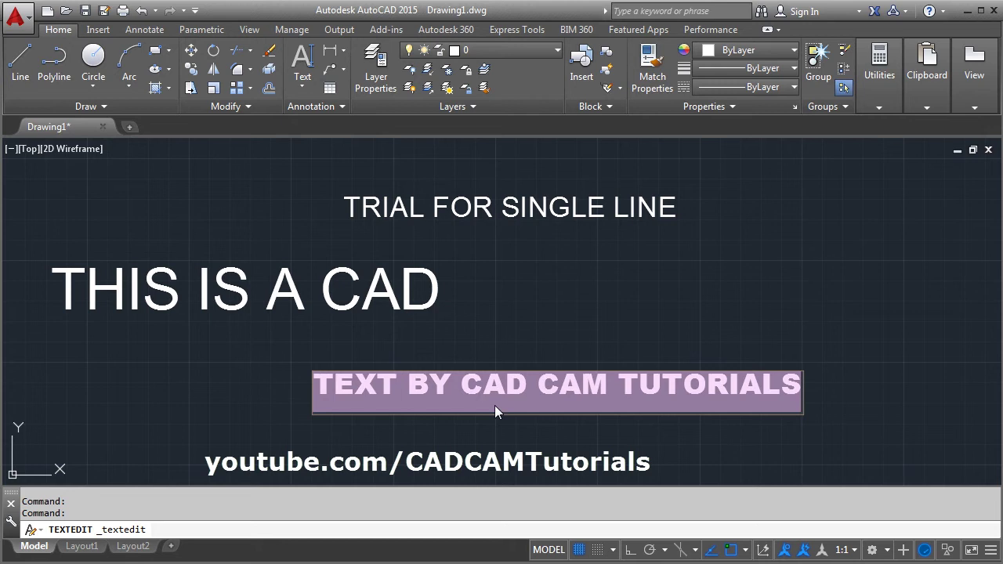
text(%%c)
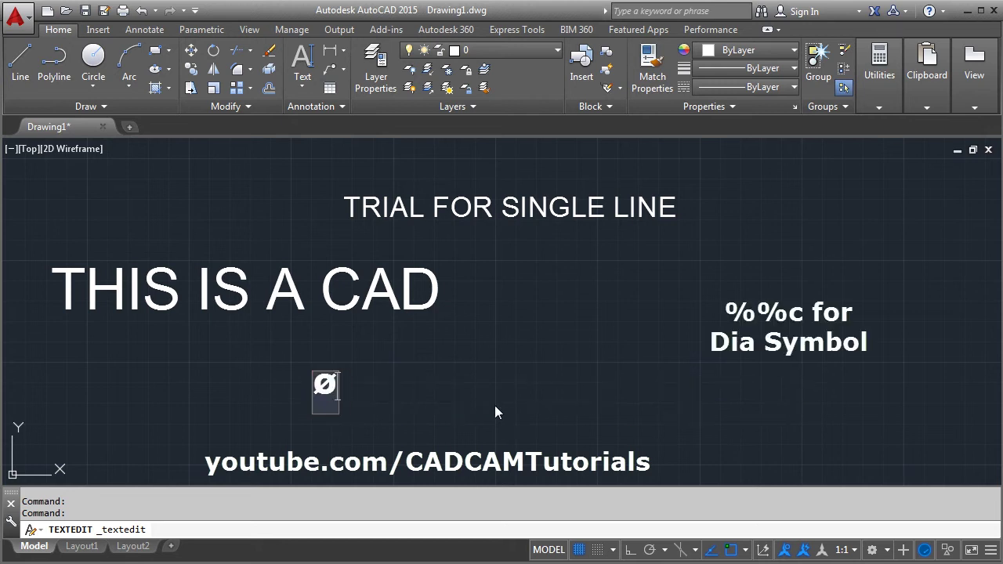
text(10 50)
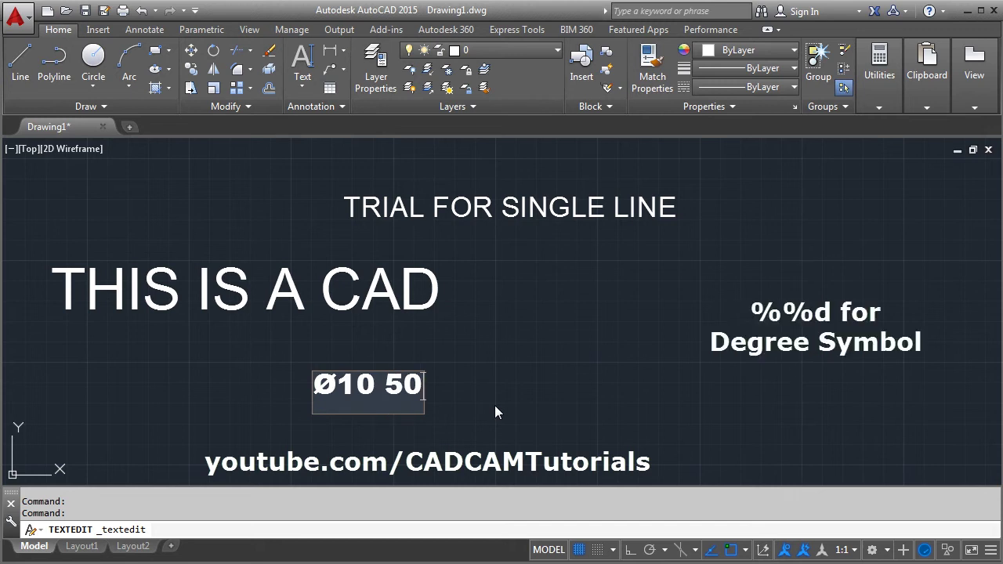
text(%%)
text(d)
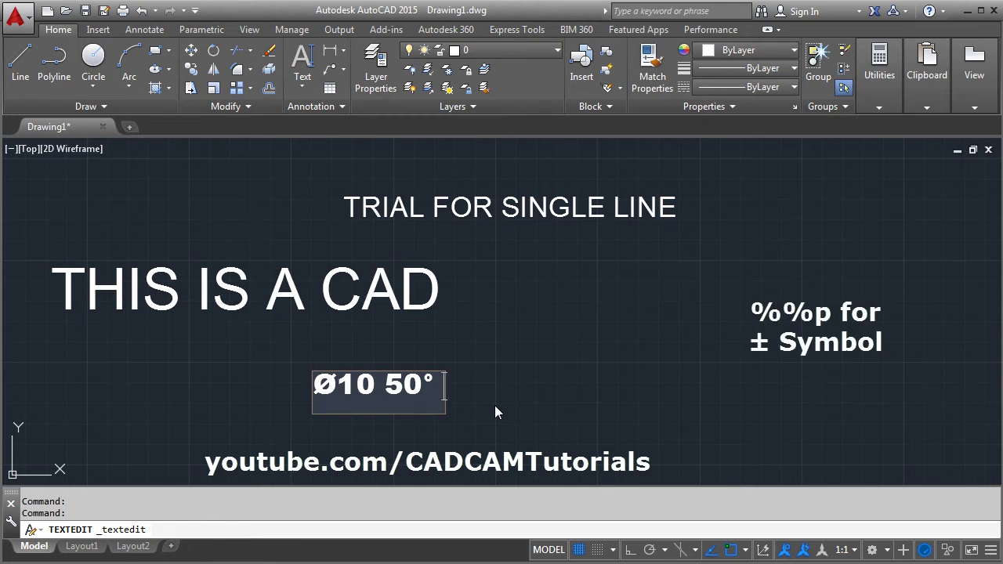
text( %%)
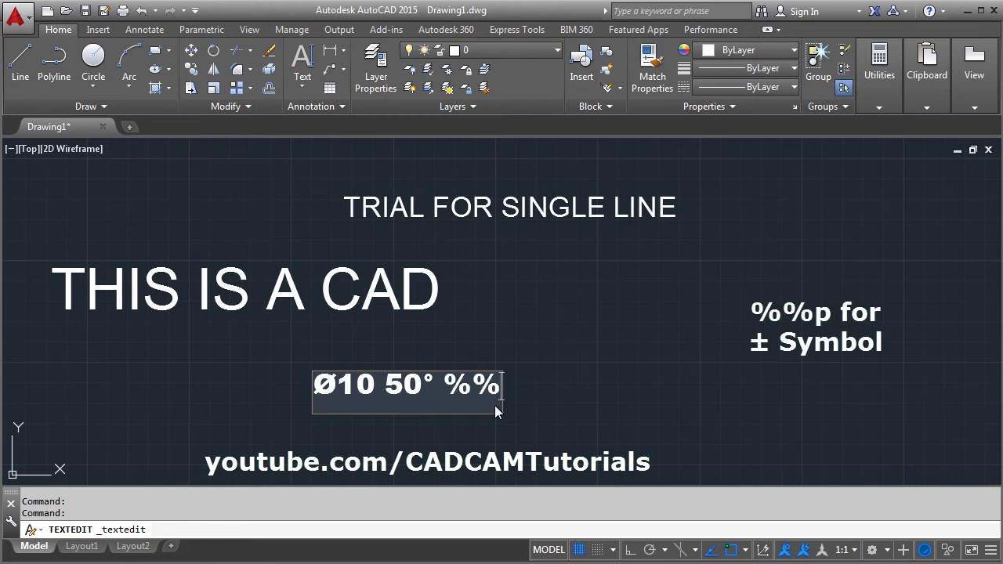
text(p0.001)
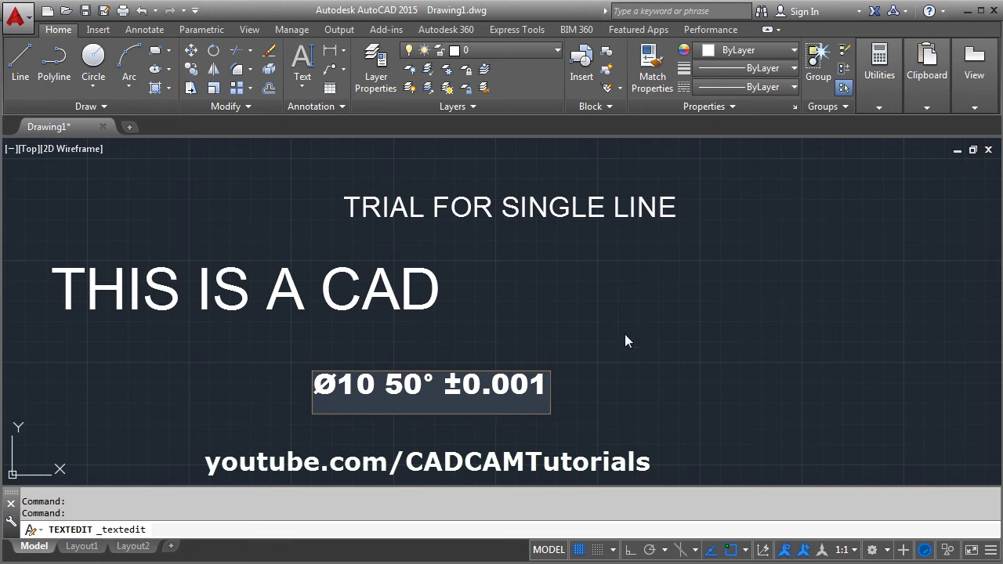
click(682, 359)
Underline "THIS IS" in the THIS IS A CAD text with paired %%u codes, then zoom extents
key(Escape)
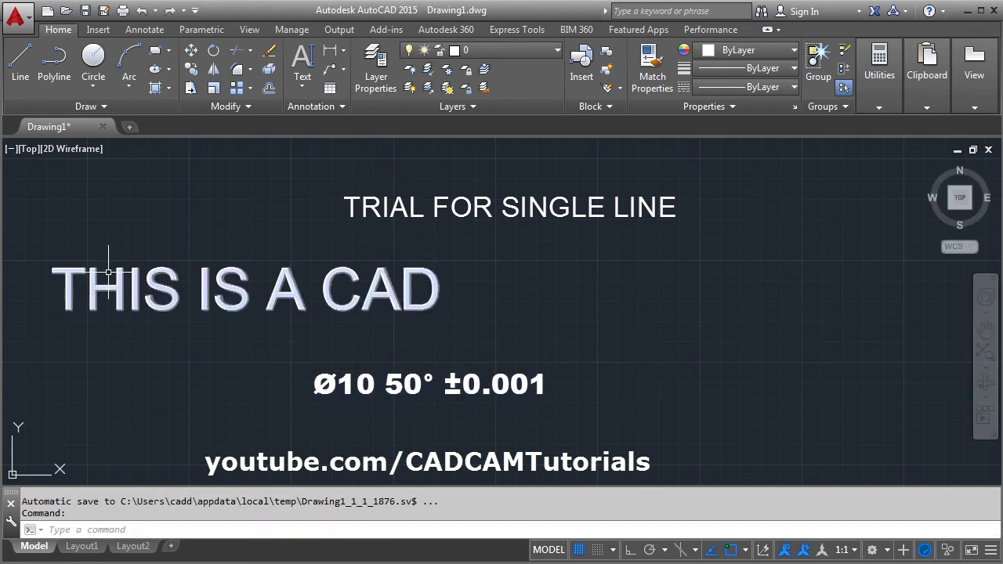
middle_drag(332, 325, 370, 357)
double_click(272, 345)
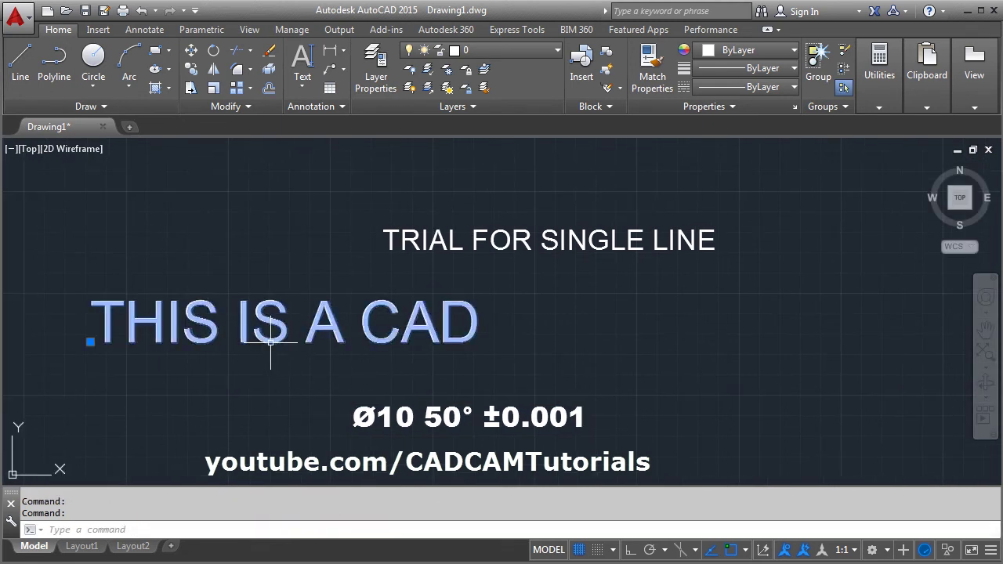
click(91, 331)
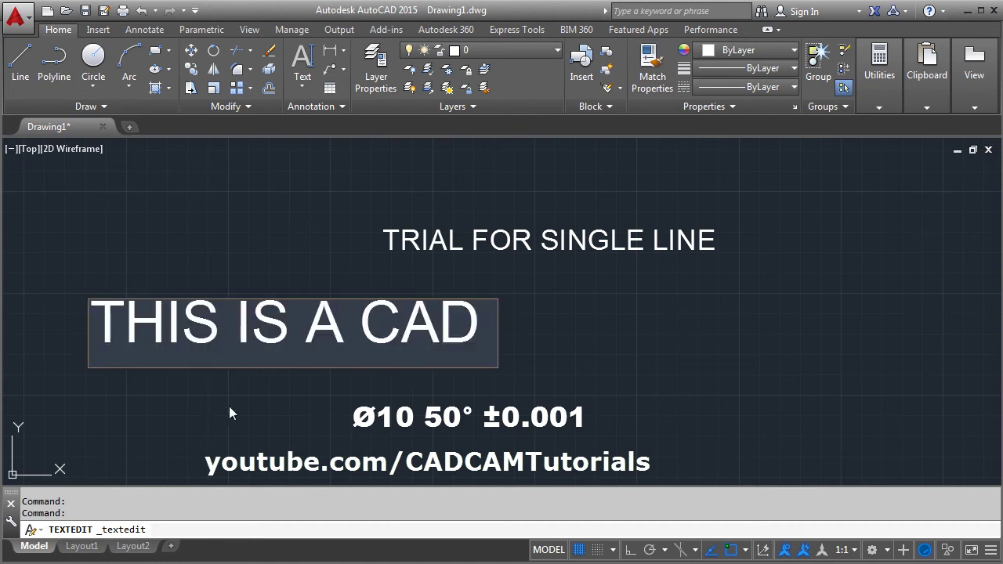
text(%%)
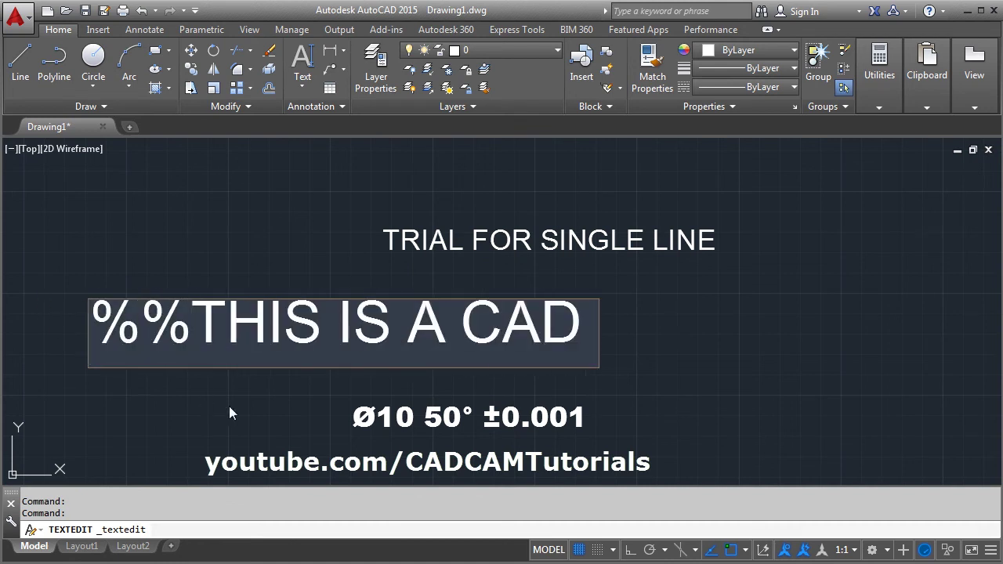
key(BackSpace)
key(BackSpace)
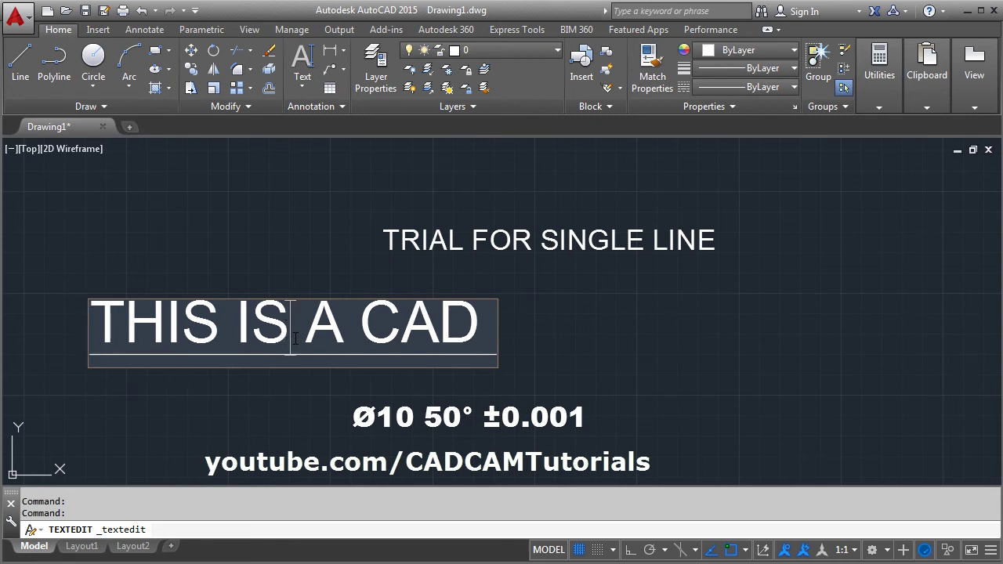
text(%%)
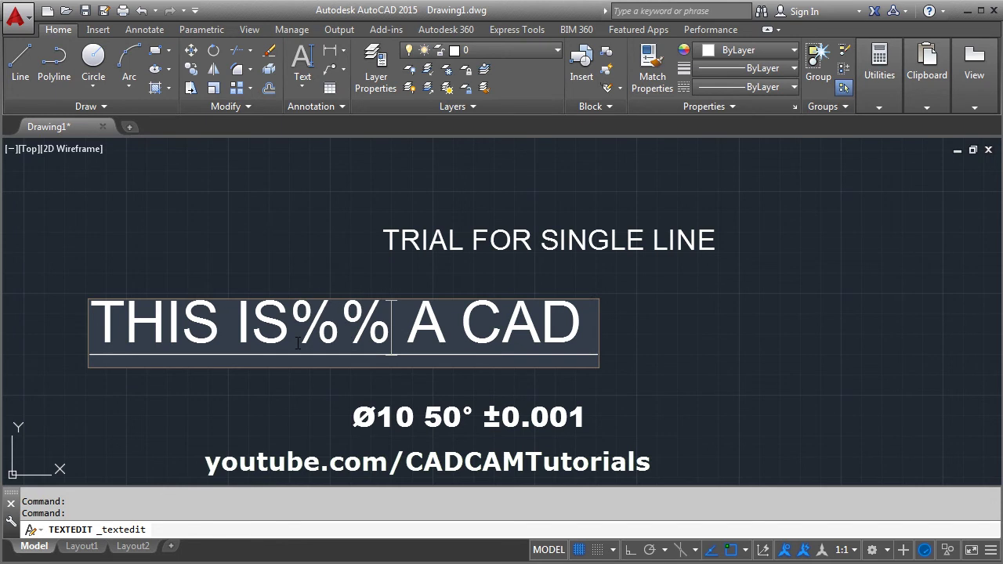
key(BackSpace)
key(BackSpace)
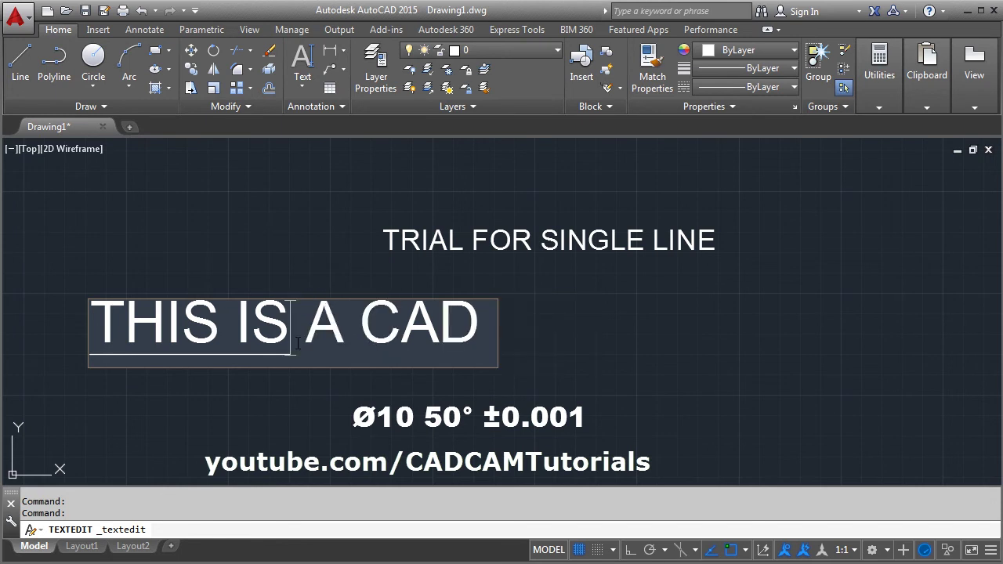
middle_click(564, 334)
middle_click(563, 334)
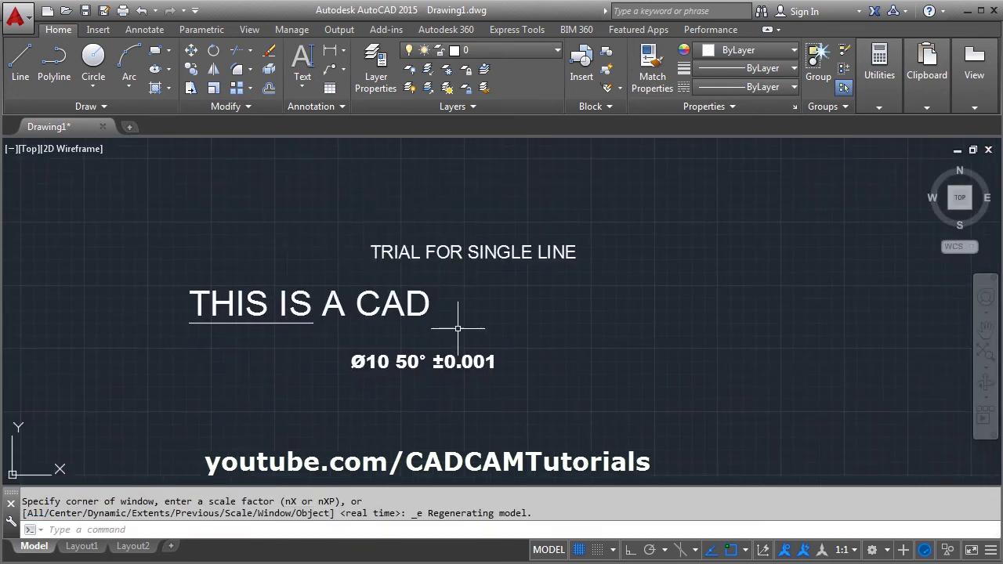
Apply the Annotative text style to the TRIAL FOR SINGLE LINE and Ø10 50° ±0.001 texts
click(435, 253)
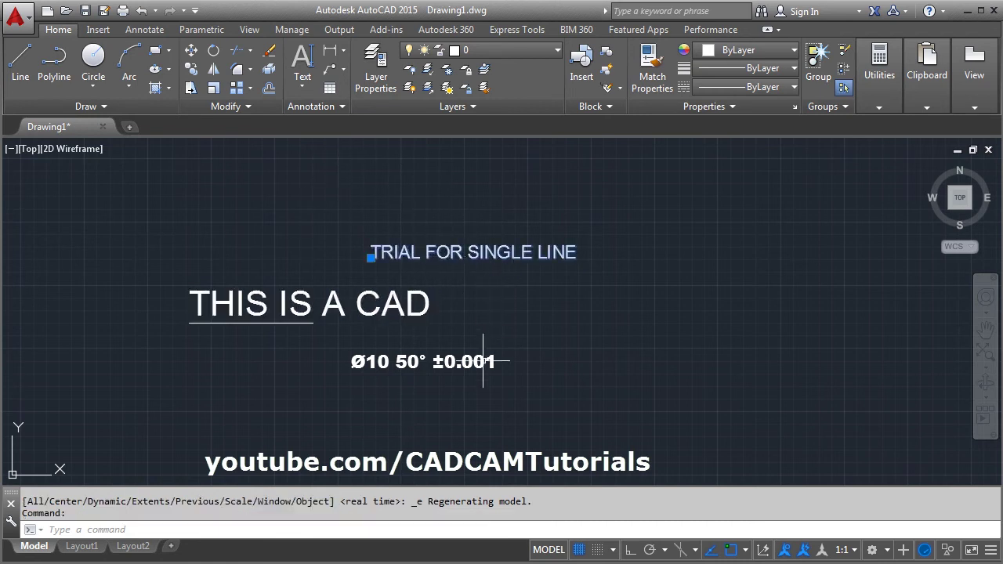
click(413, 373)
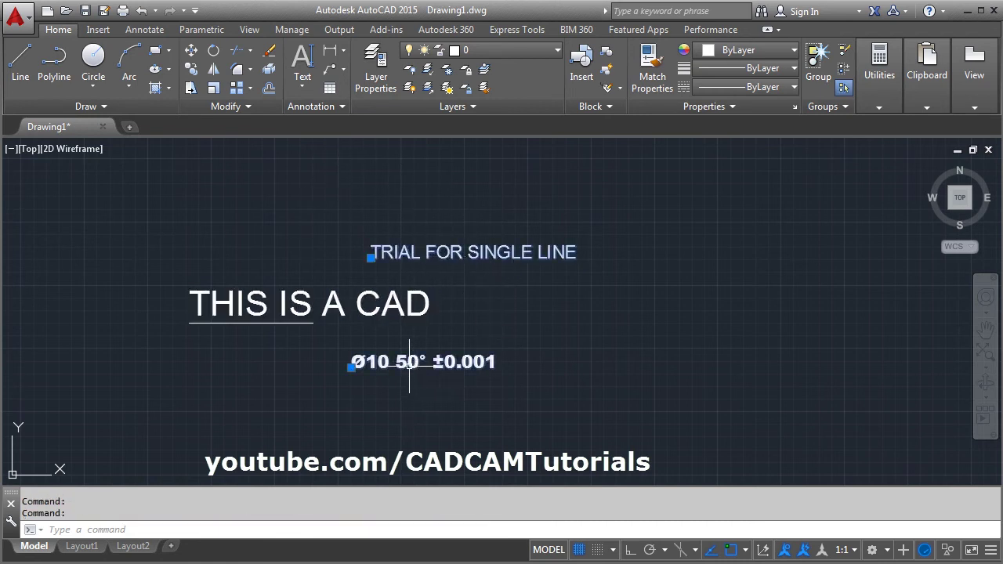
click(339, 106)
click(341, 126)
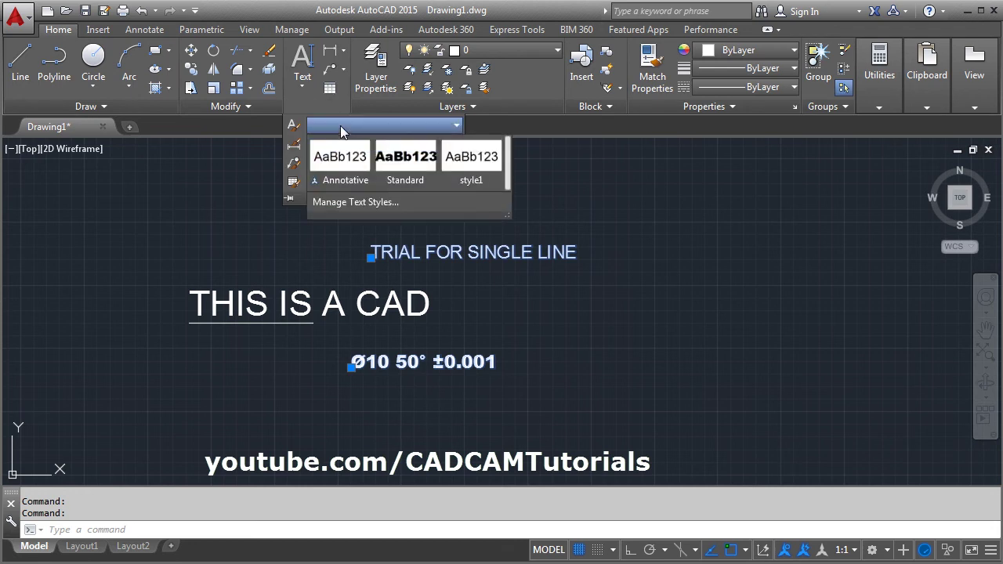
click(341, 178)
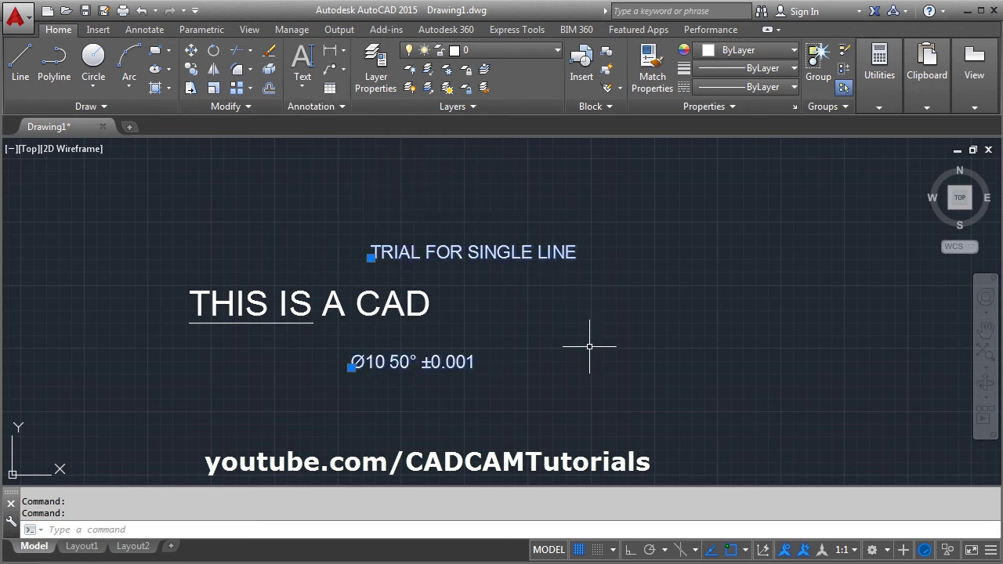
key(Escape)
key(Escape)
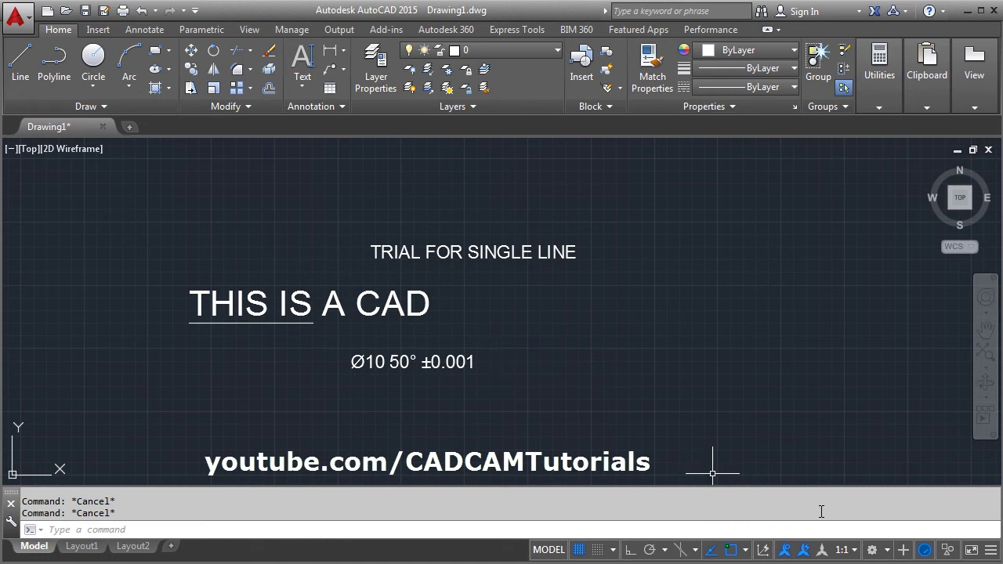
Change the status-bar annotation scale to 1:2, then 1:4, and finally 2:1
click(856, 553)
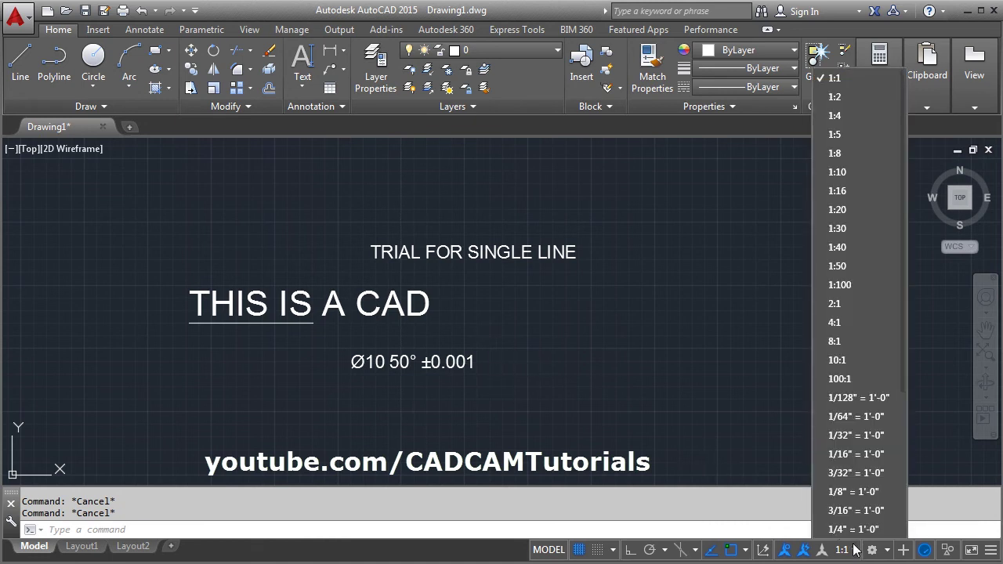
click(837, 97)
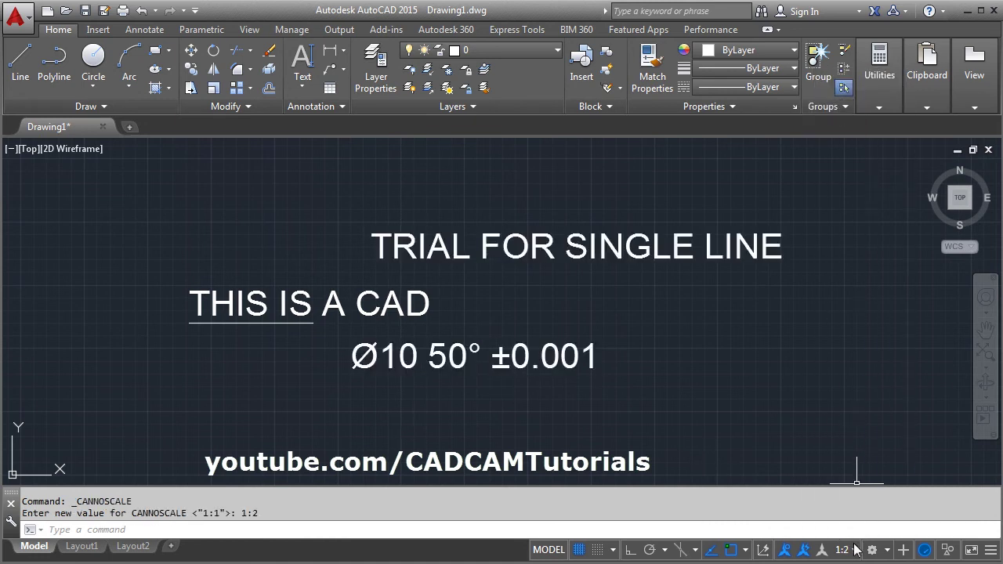
click(856, 550)
click(851, 116)
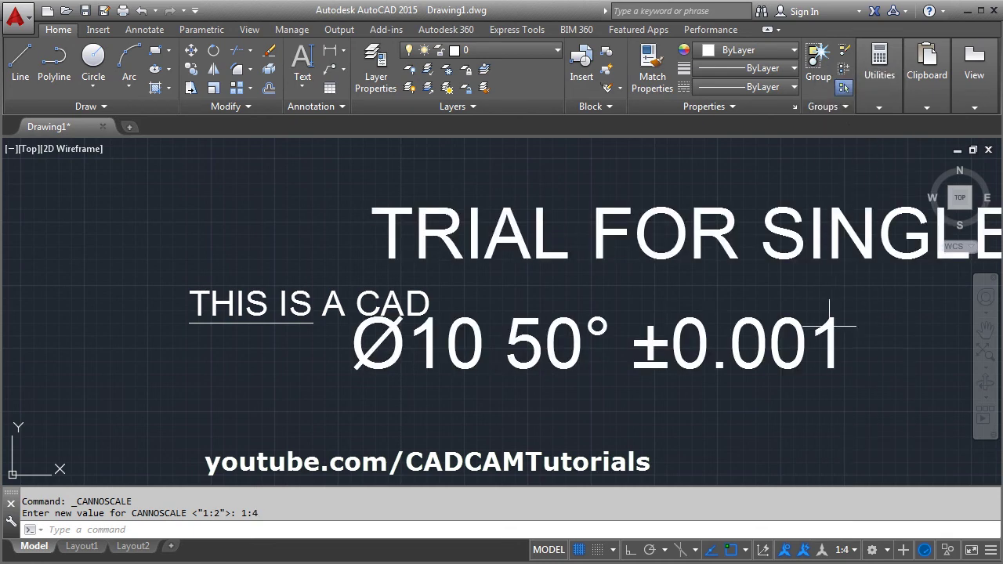
click(856, 550)
click(848, 305)
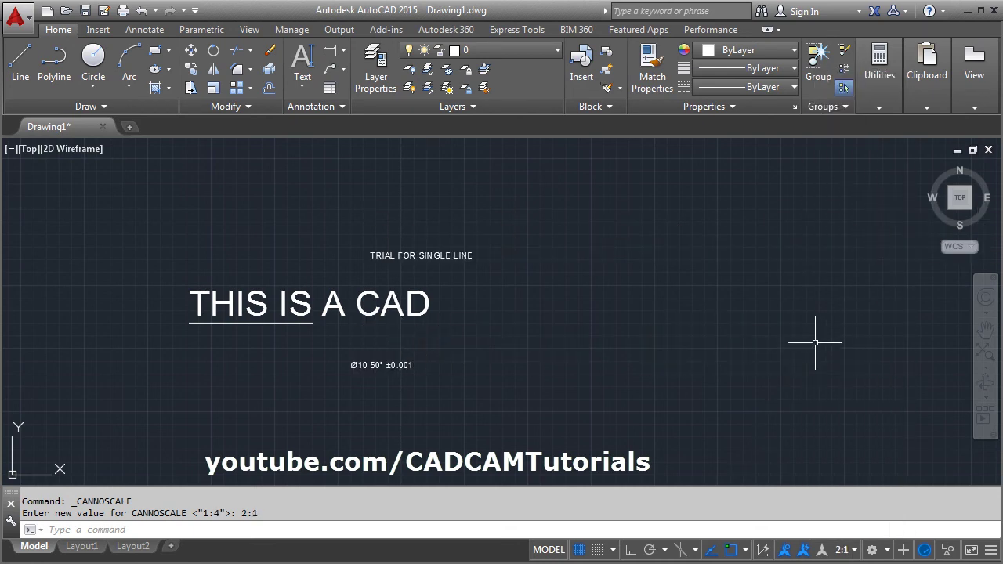
Start the CO copy command and window-select the TRIAL FOR SINGLE LINE text
text(co)
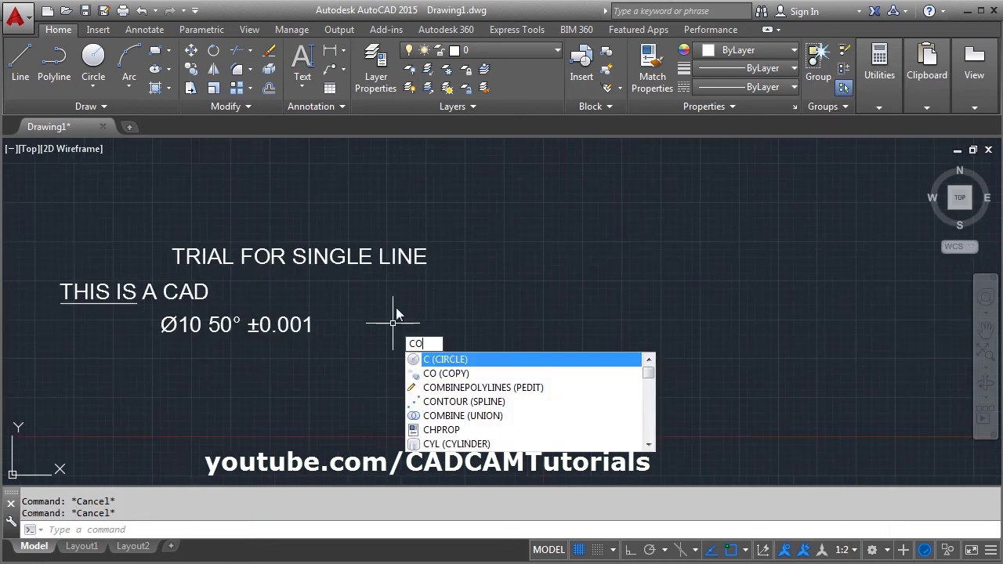
key(Return)
click(432, 275)
click(282, 188)
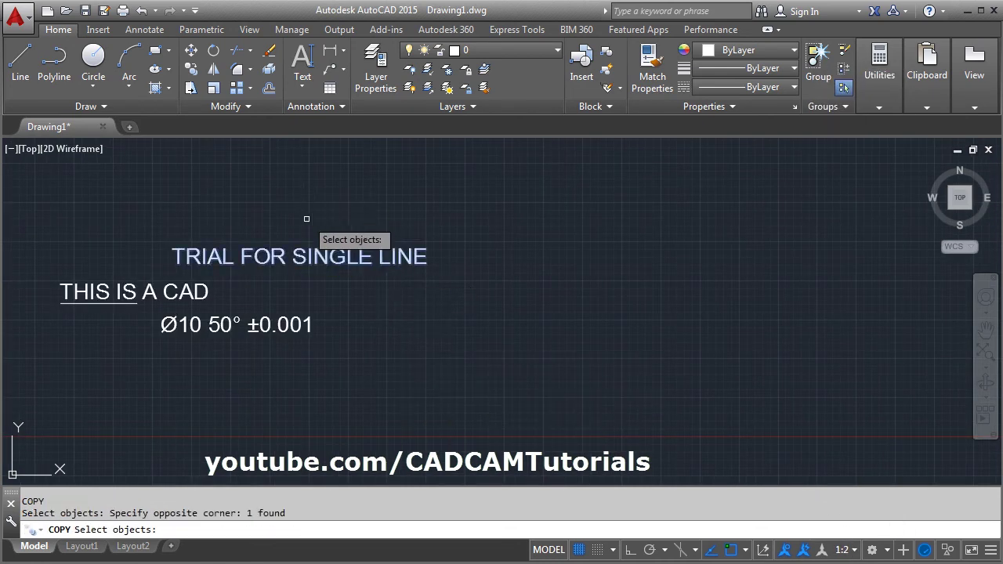
key(Return)
click(314, 255)
Place five stacked copies of the TRIAL text to the right of the original
click(664, 223)
click(661, 258)
click(664, 297)
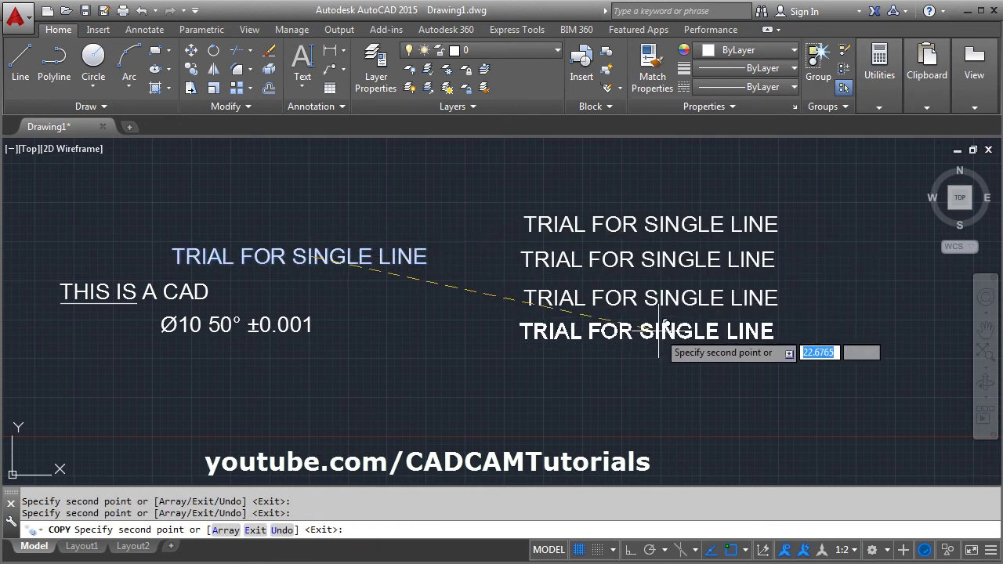
click(664, 330)
click(660, 367)
key(Return)
middle_drag(649, 393, 631, 401)
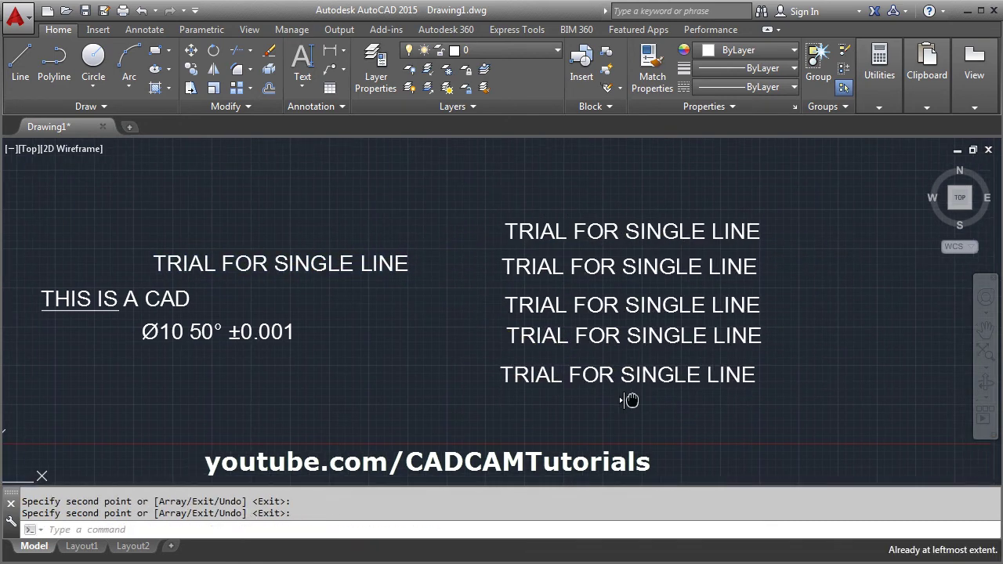
middle_drag(672, 341, 694, 335)
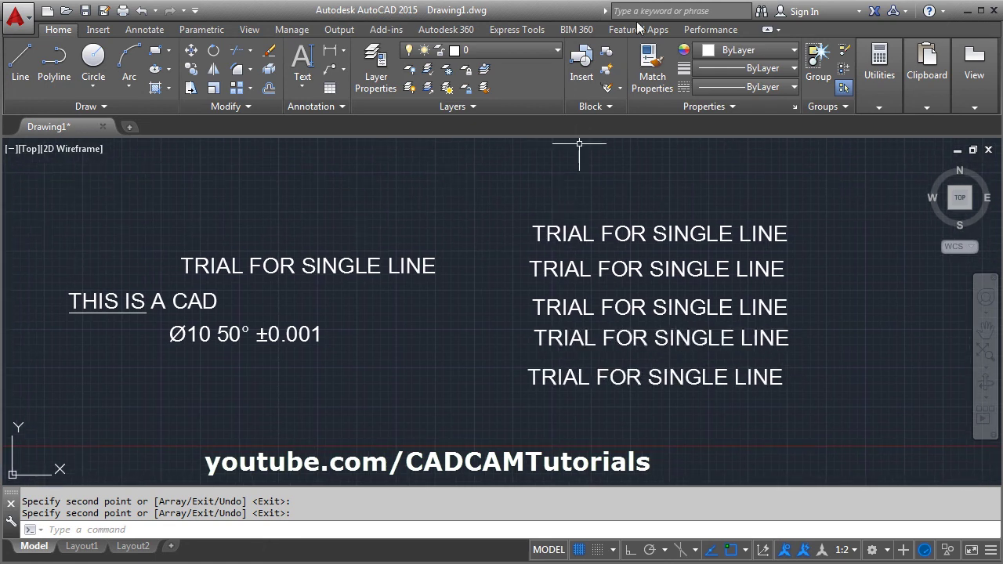
Merge the five copied lines into one MText using Express Tools' Convert to Mtext
click(515, 31)
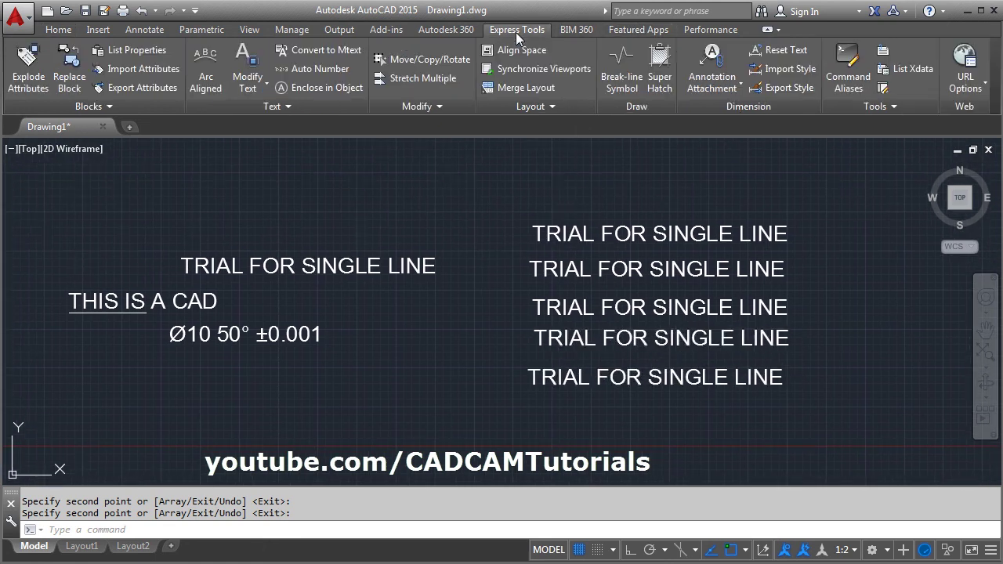
click(309, 53)
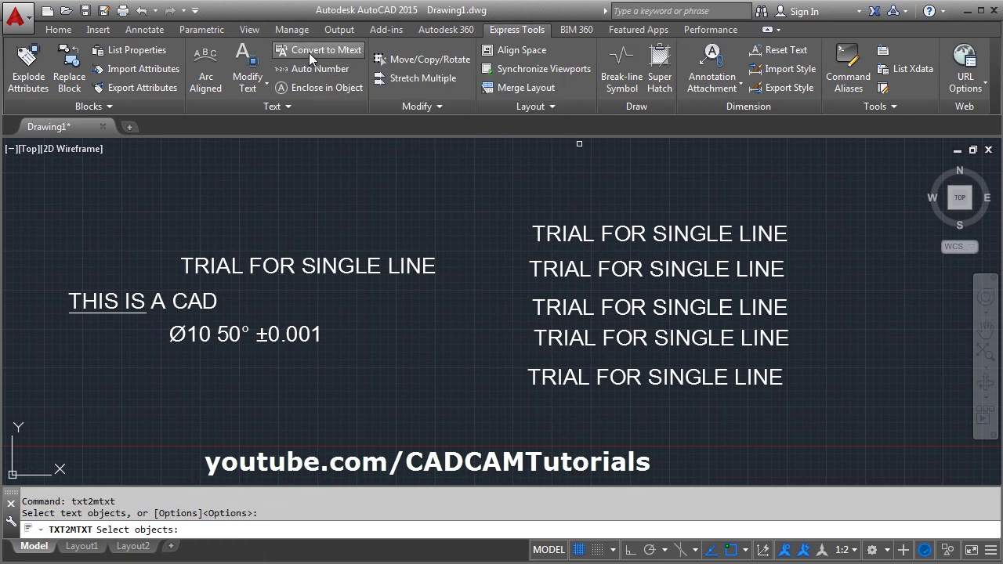
click(744, 199)
click(518, 419)
key(Return)
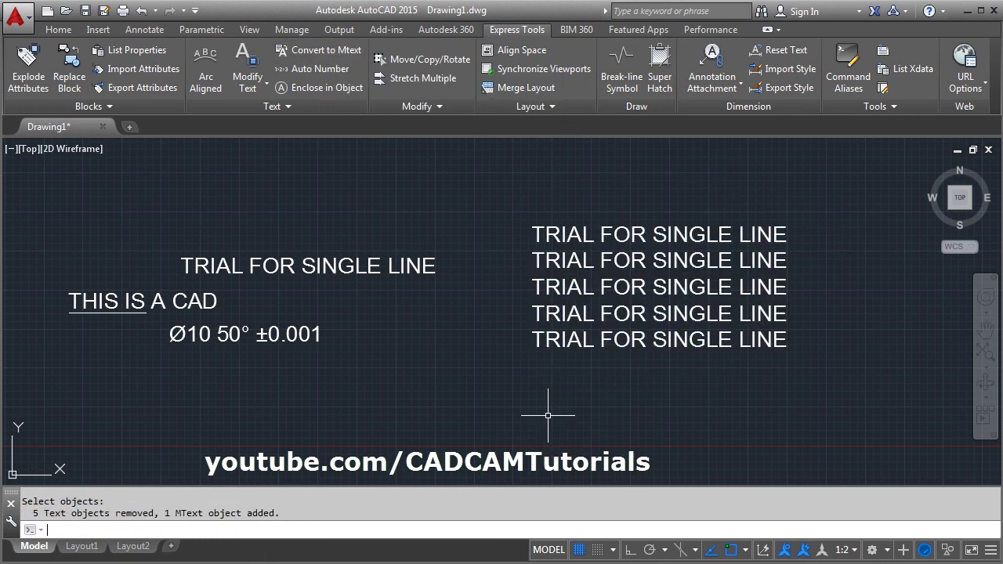
Check the merged text in the MText editor, then close it and zoom extents
double_click(640, 287)
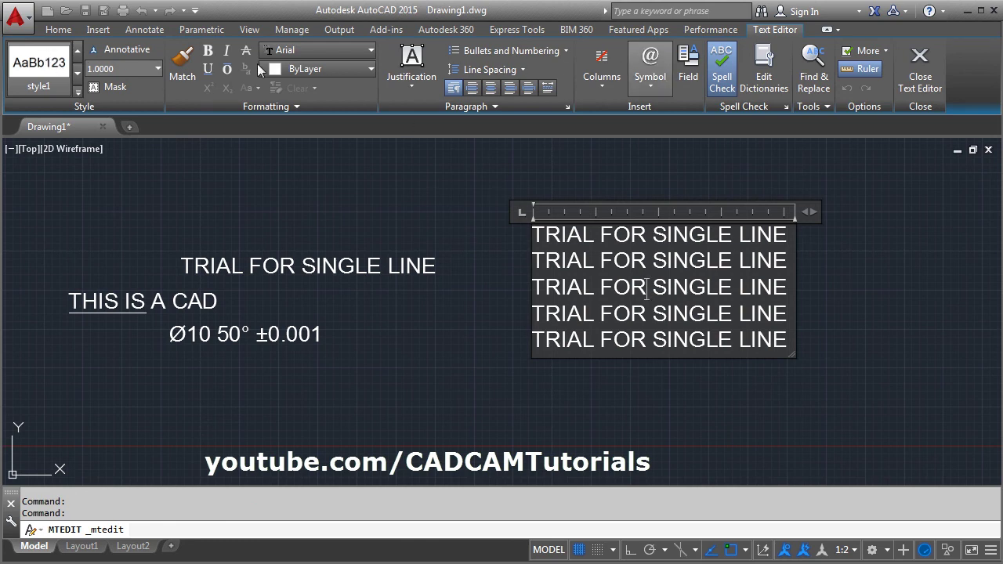
click(529, 403)
middle_click(528, 403)
middle_click(528, 403)
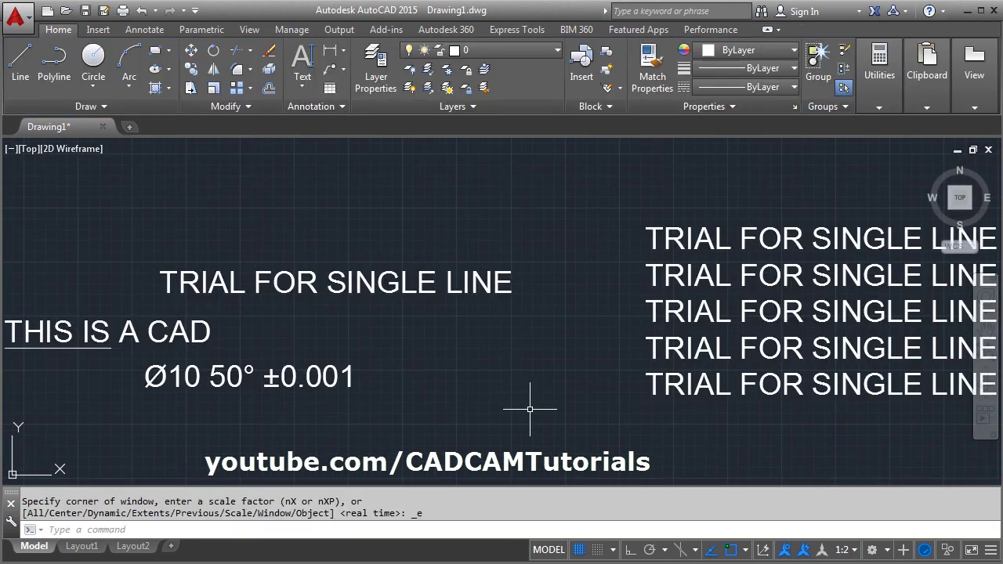